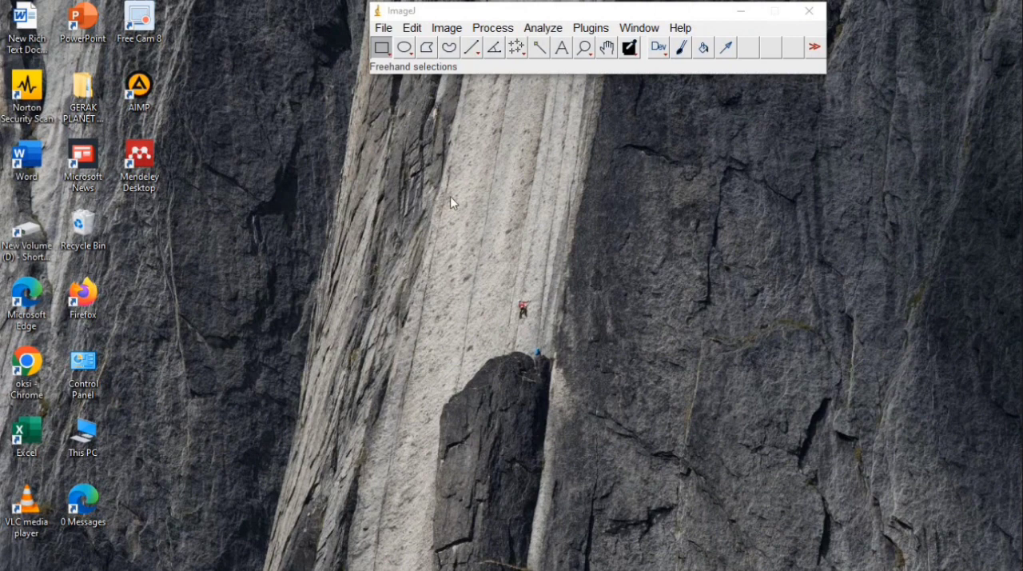
Open the image 2a.png from the Downloads folder and reposition its window below the toolbar
{"action": "left_click", "coordinate": [384, 30]}
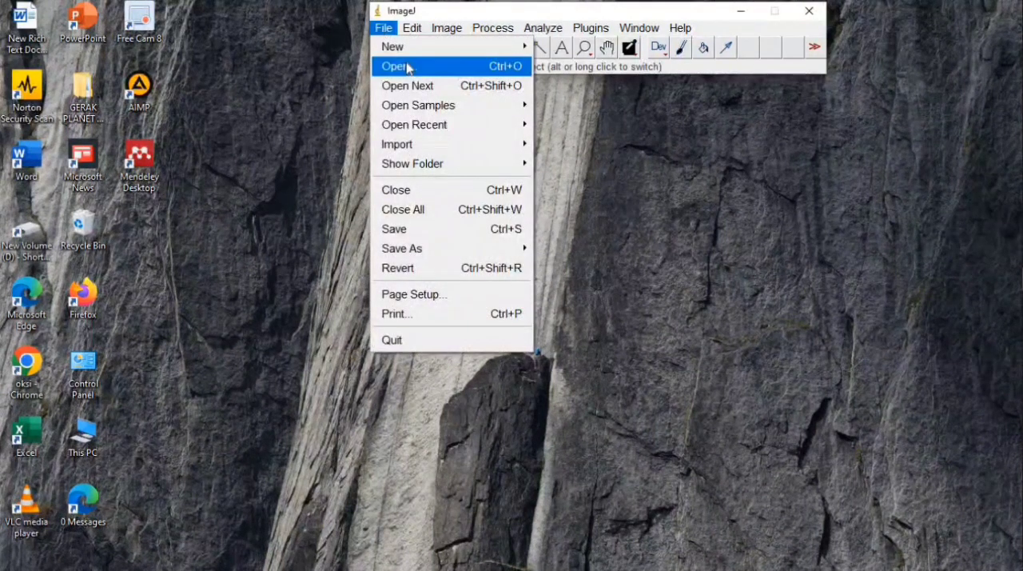
{"action": "left_click", "coordinate": [408, 68]}
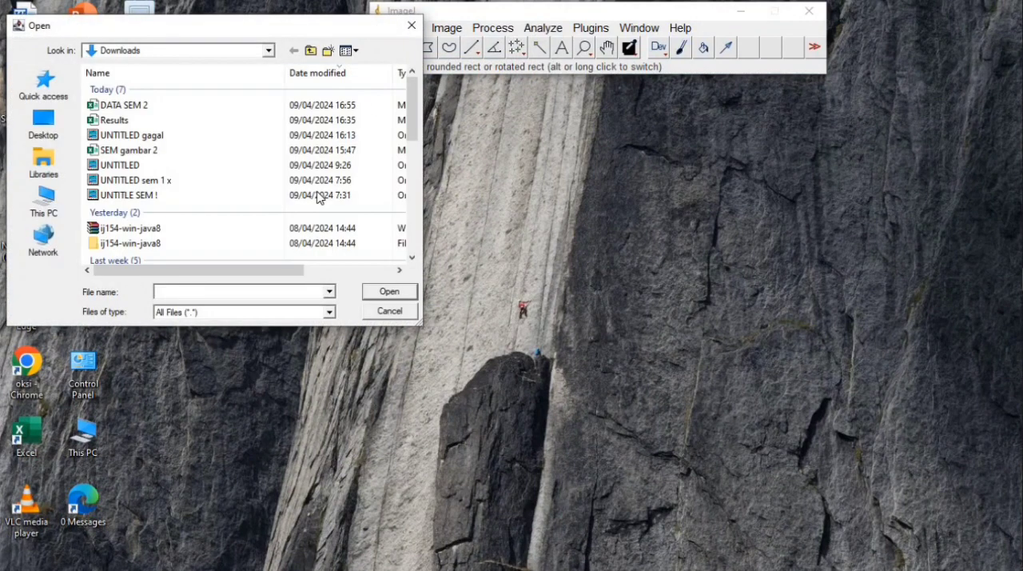
{"action": "left_click", "coordinate": [417, 161]}
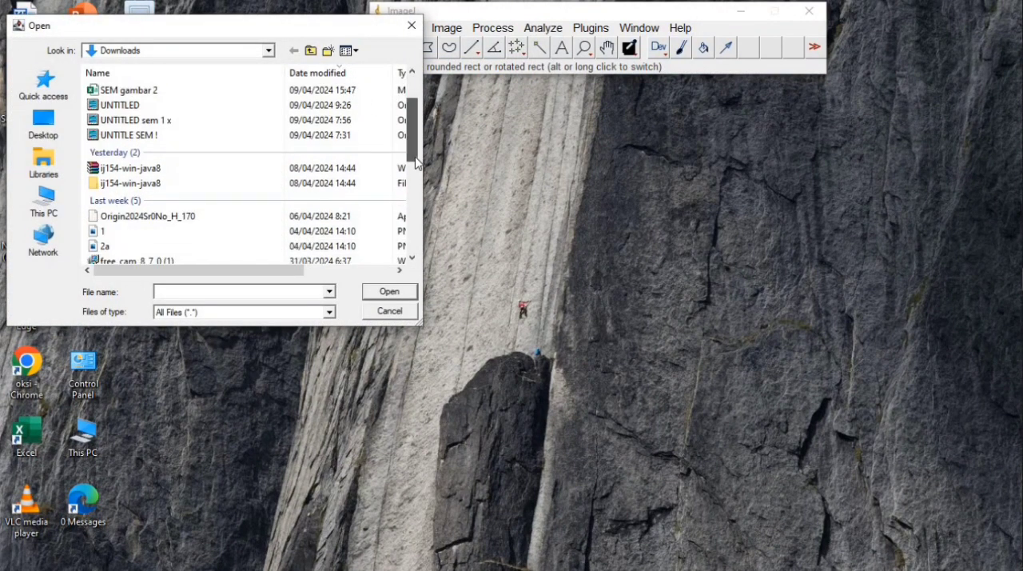
{"action": "scroll", "coordinate": [415, 162], "scroll_direction": "down", "scroll_amount": 1}
{"action": "left_click", "coordinate": [329, 199]}
{"action": "left_click", "coordinate": [375, 296]}
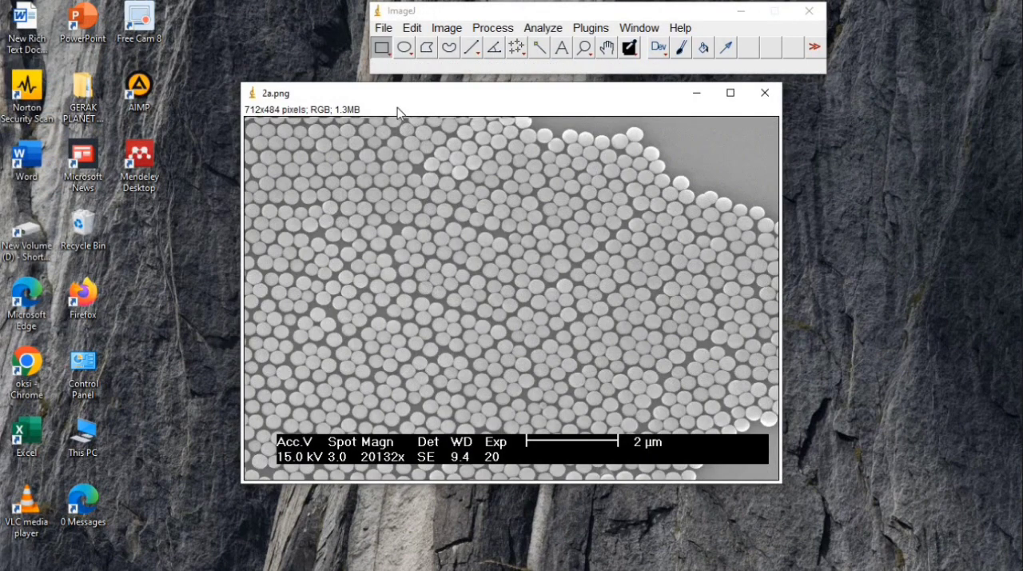
{"action": "left_click_drag", "start_coordinate": [363, 103], "coordinate": [323, 118]}
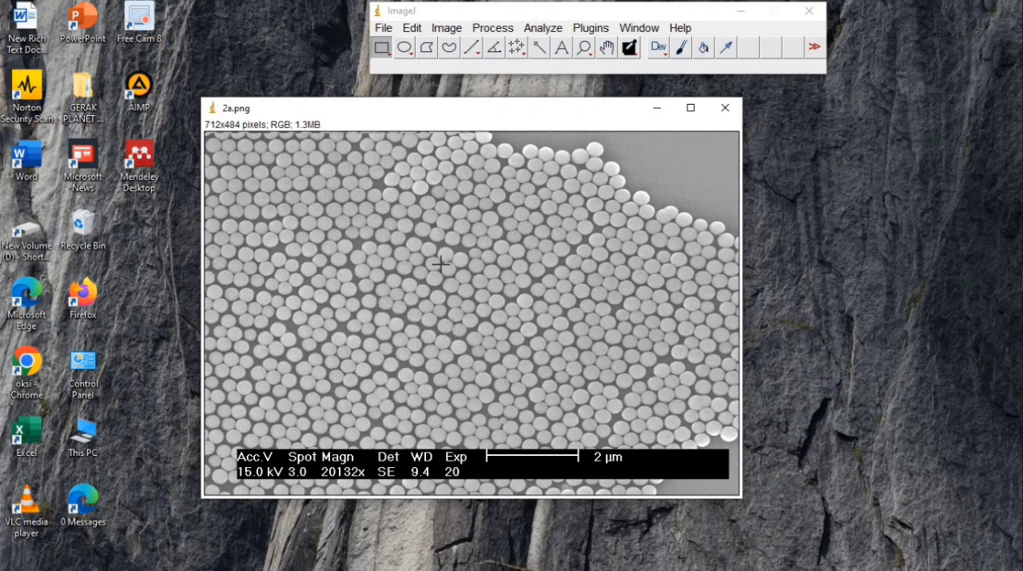
Convert the 2a.png image to 8-bit type
{"action": "left_click", "coordinate": [450, 31]}
{"action": "mouse_move", "coordinate": [595, 40]}
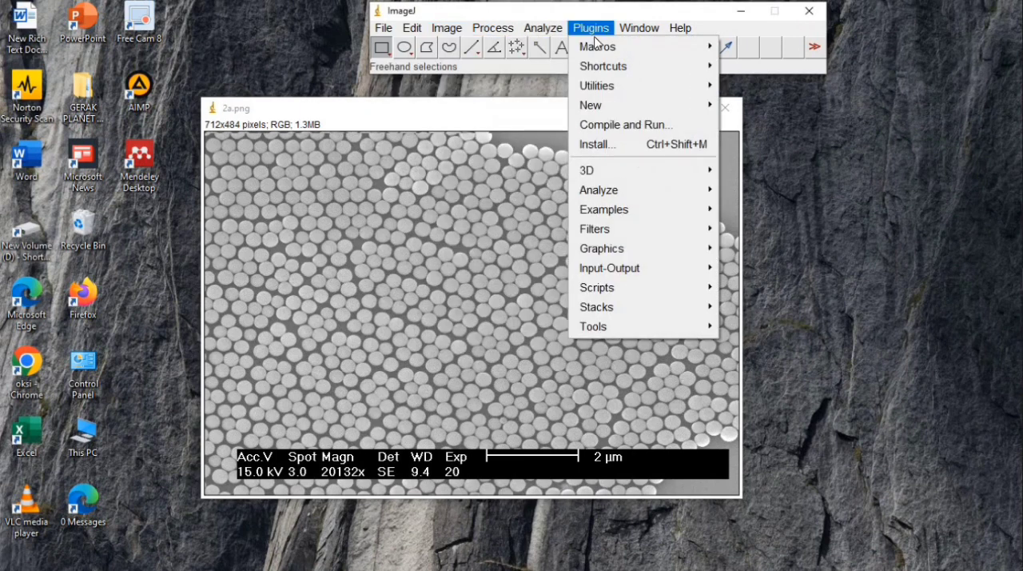
{"action": "mouse_move", "coordinate": [453, 36]}
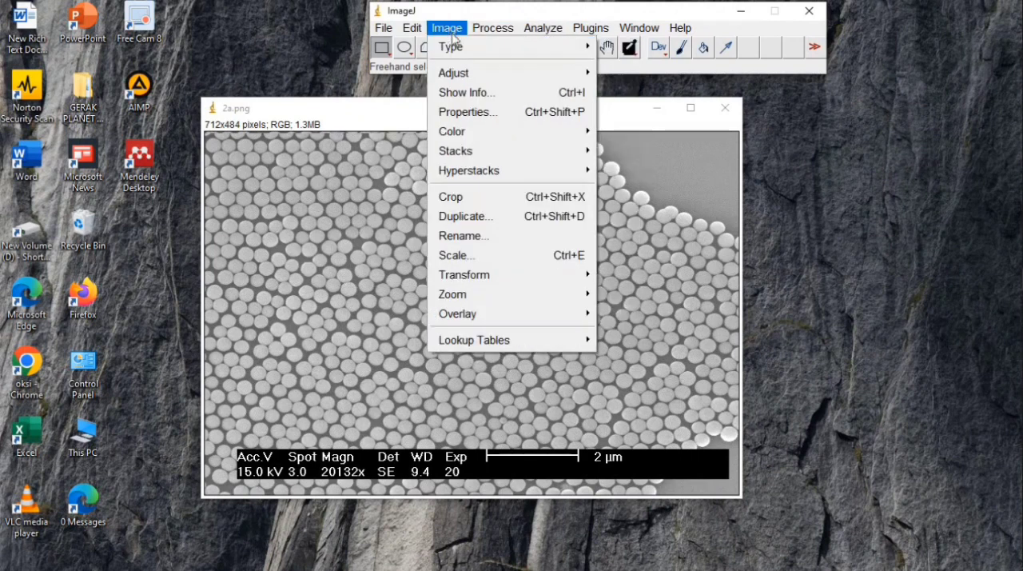
{"action": "mouse_move", "coordinate": [564, 48]}
{"action": "left_click", "coordinate": [608, 46]}
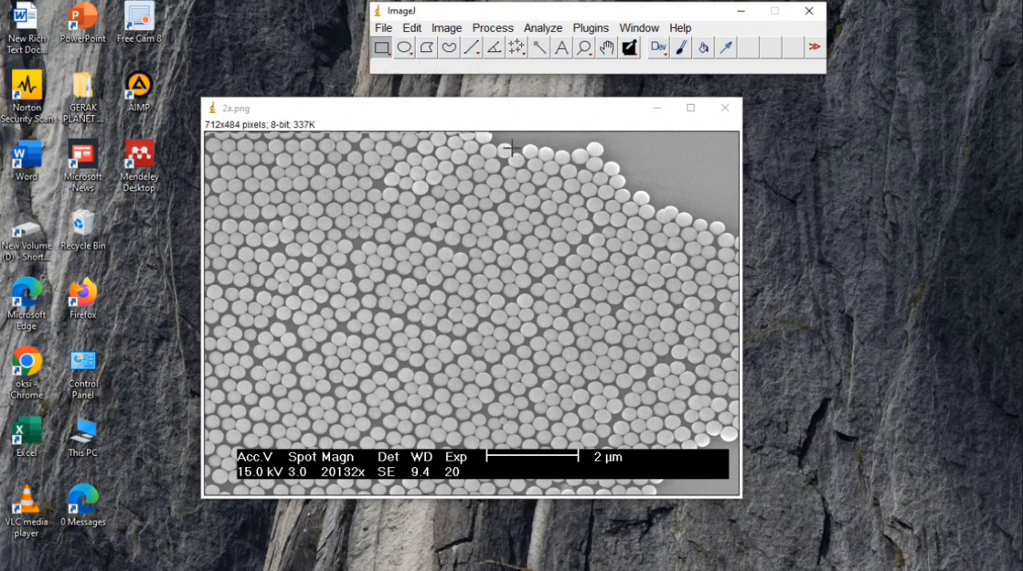
Check the image's current scale settings before calibrating
{"action": "left_click", "coordinate": [538, 28]}
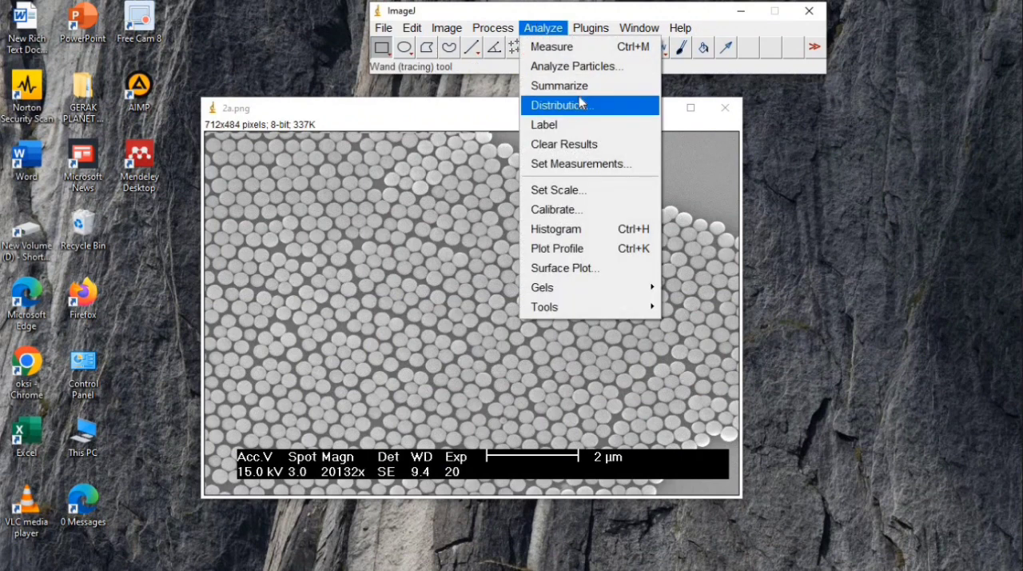
{"action": "left_click", "coordinate": [589, 190]}
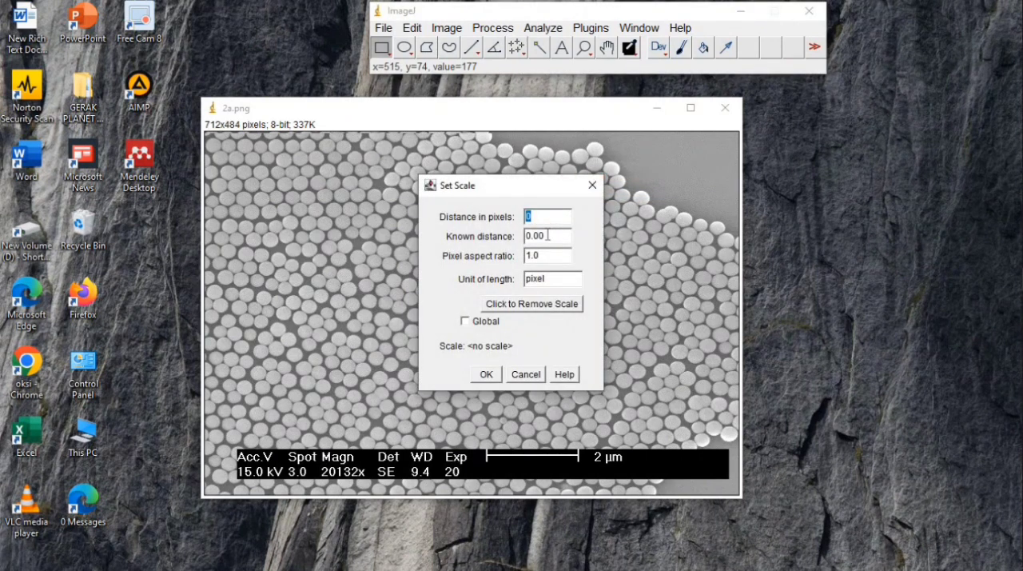
{"action": "left_click", "coordinate": [486, 374]}
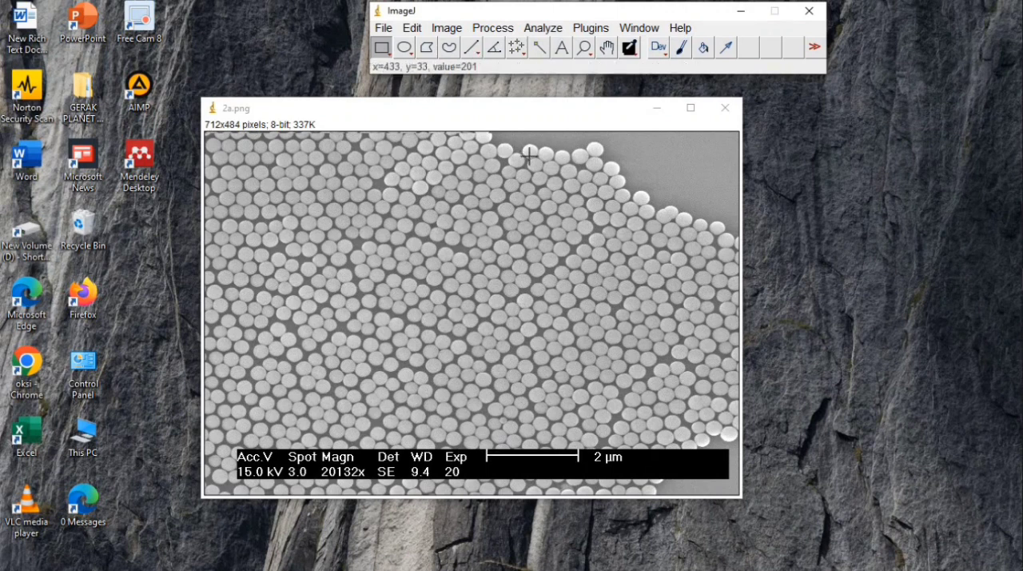
Draw a straight line about 121 pixels long spanning the 2 µm scale bar
{"action": "left_click", "coordinate": [586, 46]}
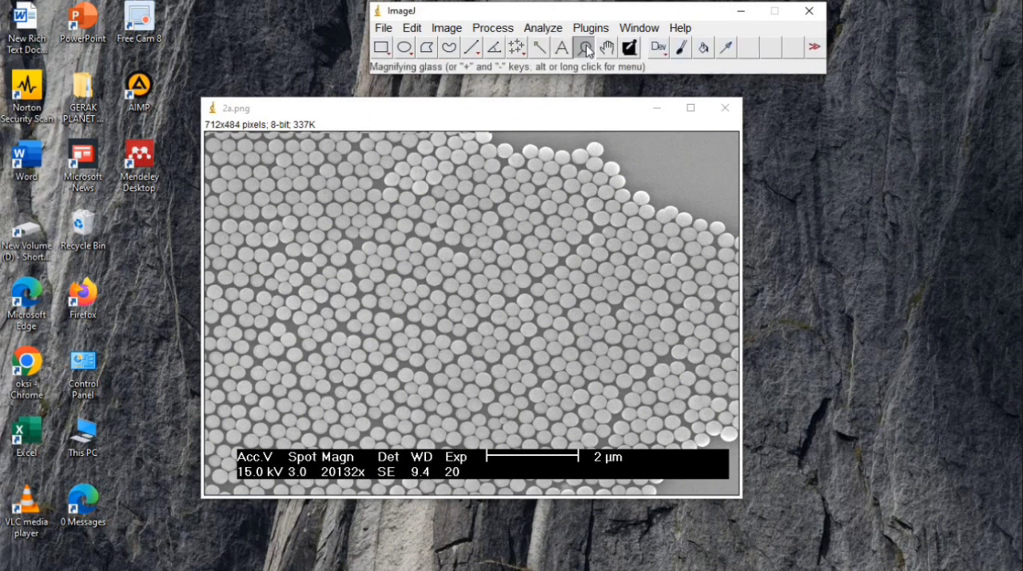
{"action": "left_click", "coordinate": [518, 407]}
{"action": "left_click", "coordinate": [511, 392]}
{"action": "left_click", "coordinate": [510, 389]}
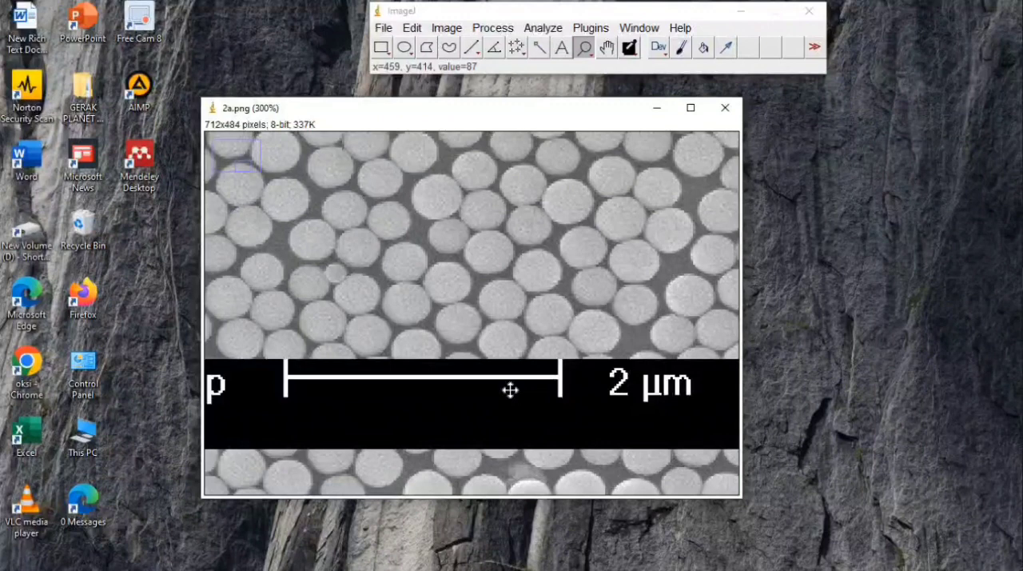
{"action": "left_click", "coordinate": [472, 46]}
{"action": "mouse_move", "coordinate": [286, 362]}
{"action": "left_mouse_down"}
{"action": "mouse_move", "coordinate": [494, 347]}
{"action": "mouse_move", "coordinate": [560, 361]}
{"action": "left_mouse_up"}
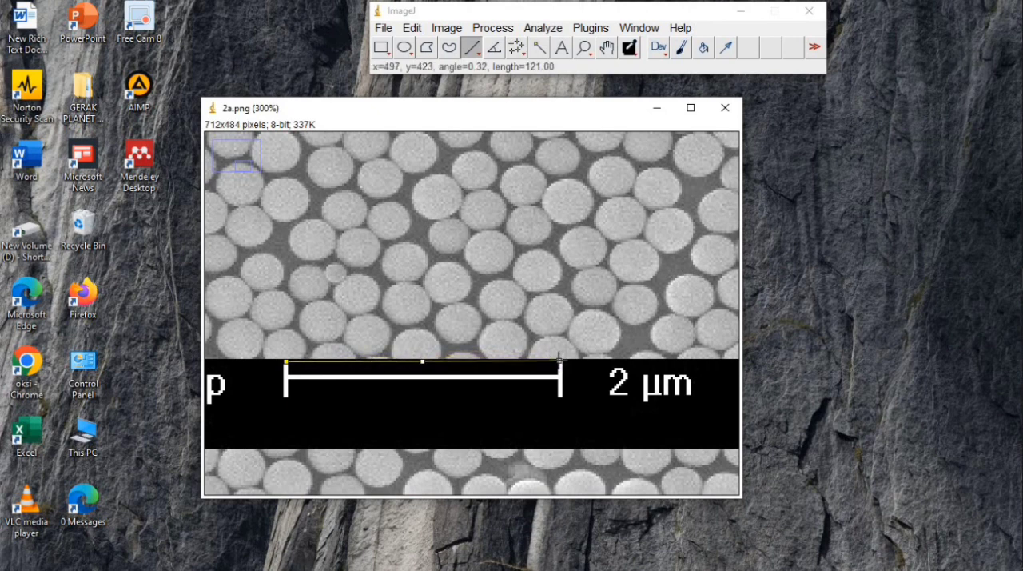
{"action": "left_click_drag", "start_coordinate": [560, 359], "coordinate": [561, 360]}
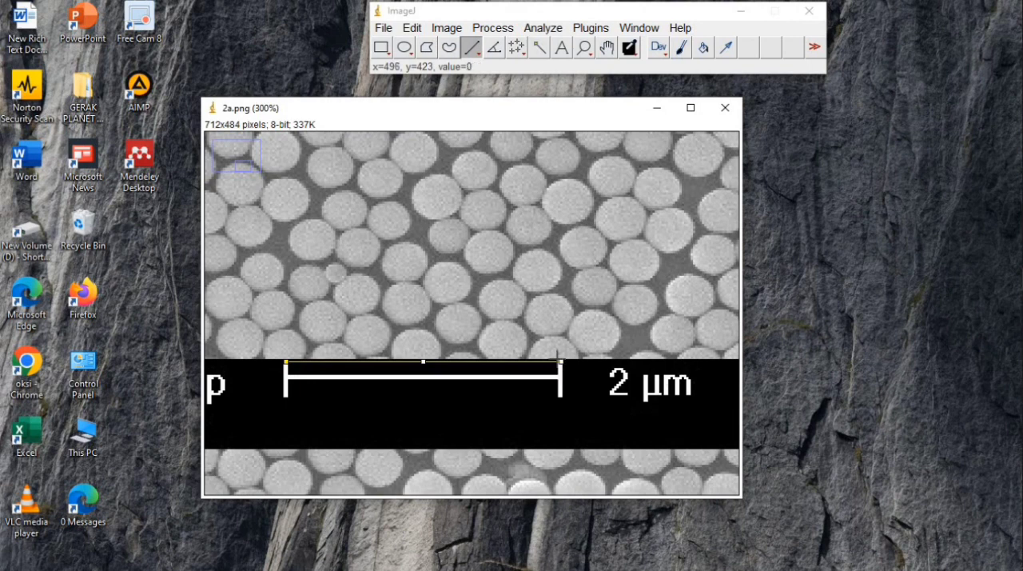
{"action": "left_click_drag", "start_coordinate": [558, 359], "coordinate": [561, 362]}
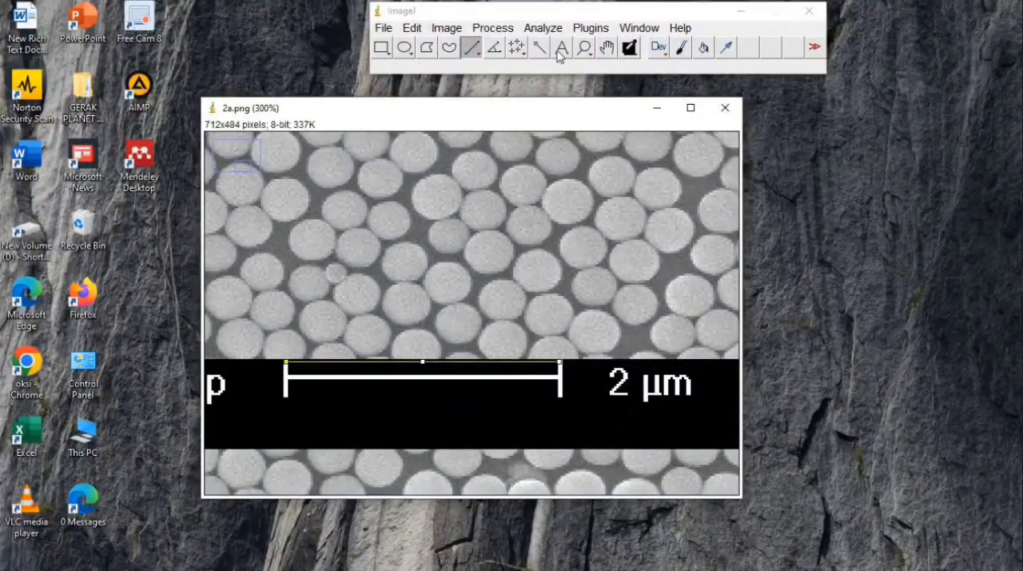
Set the image scale from the drawn line with a known distance of 2000 and nm as the unit of length
{"action": "left_click", "coordinate": [543, 28]}
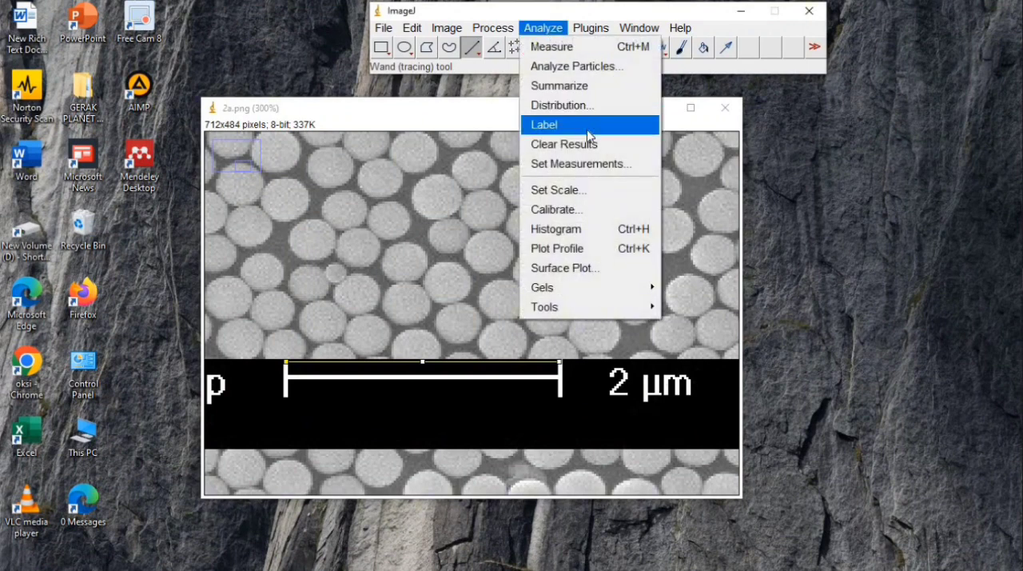
{"action": "left_click", "coordinate": [594, 189]}
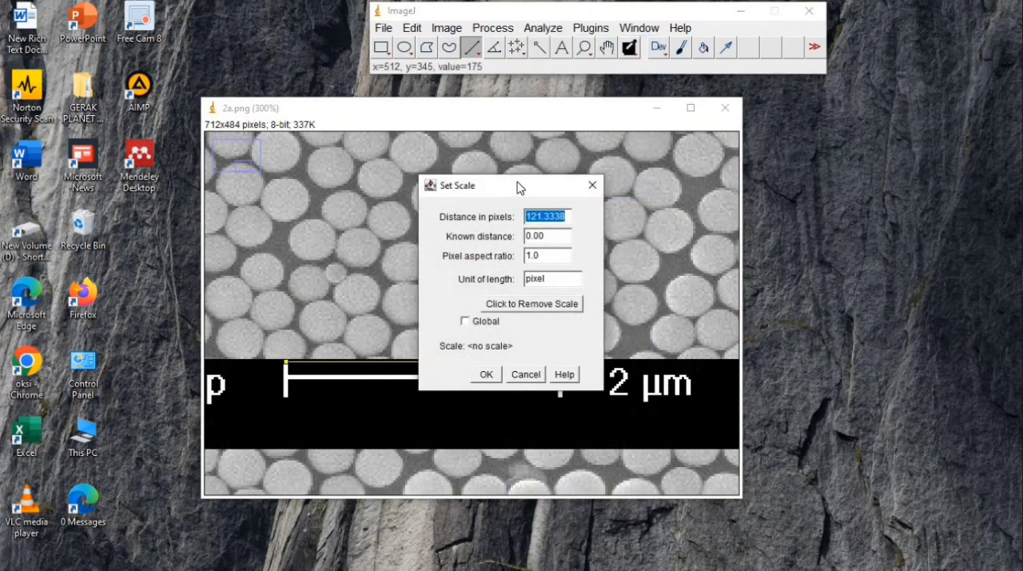
{"action": "left_click_drag", "start_coordinate": [504, 188], "coordinate": [374, 151]}
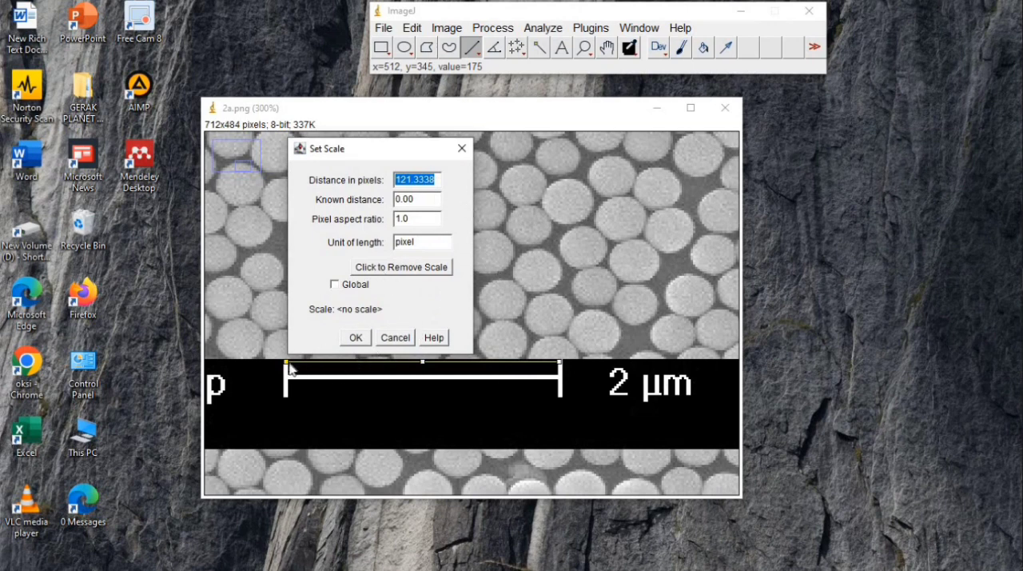
{"action": "left_click", "coordinate": [417, 203]}
{"action": "key", "text": "BackSpace"}
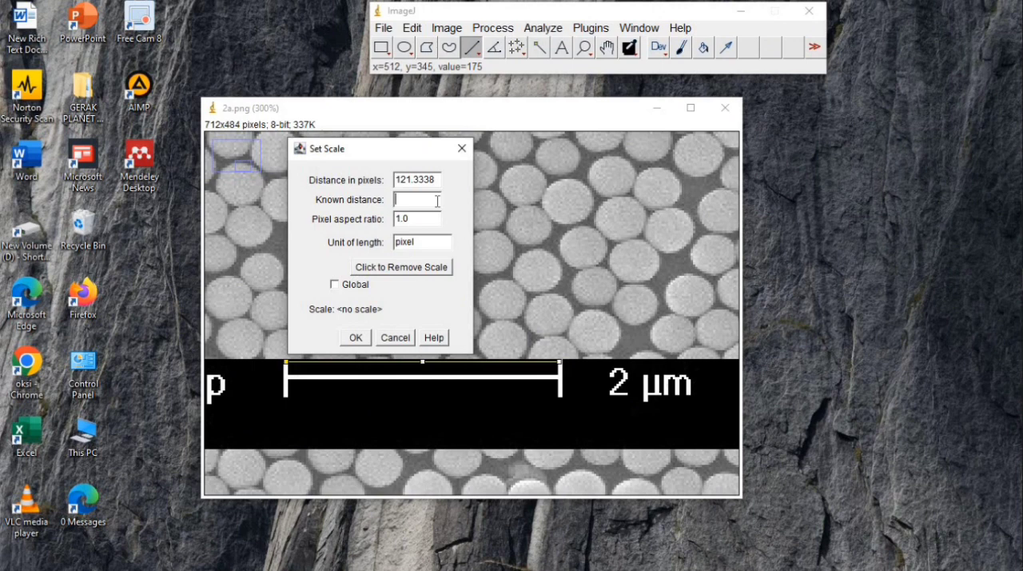
{"action": "type", "text": "2000"}
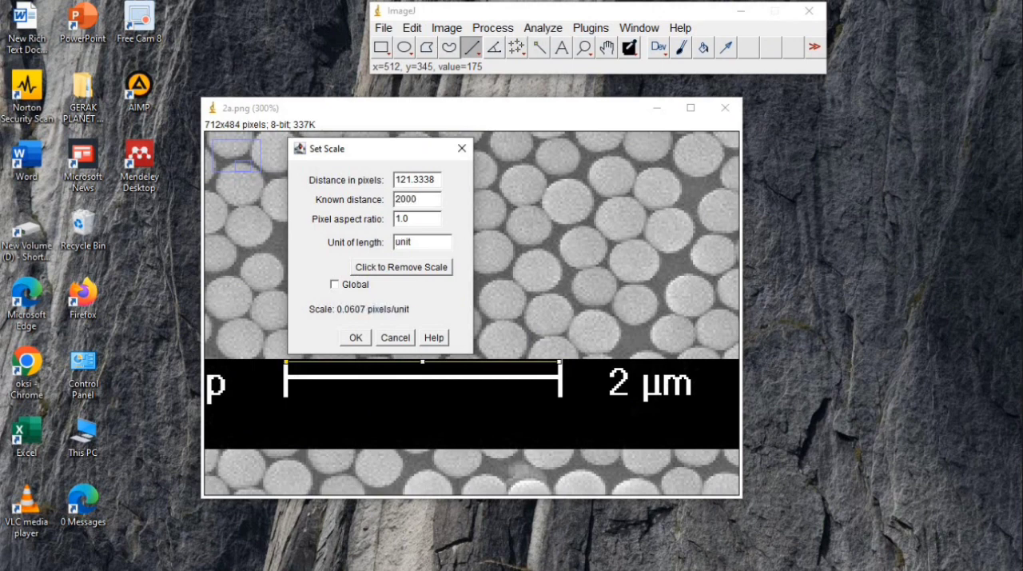
{"action": "key", "text": "BackSpace"}
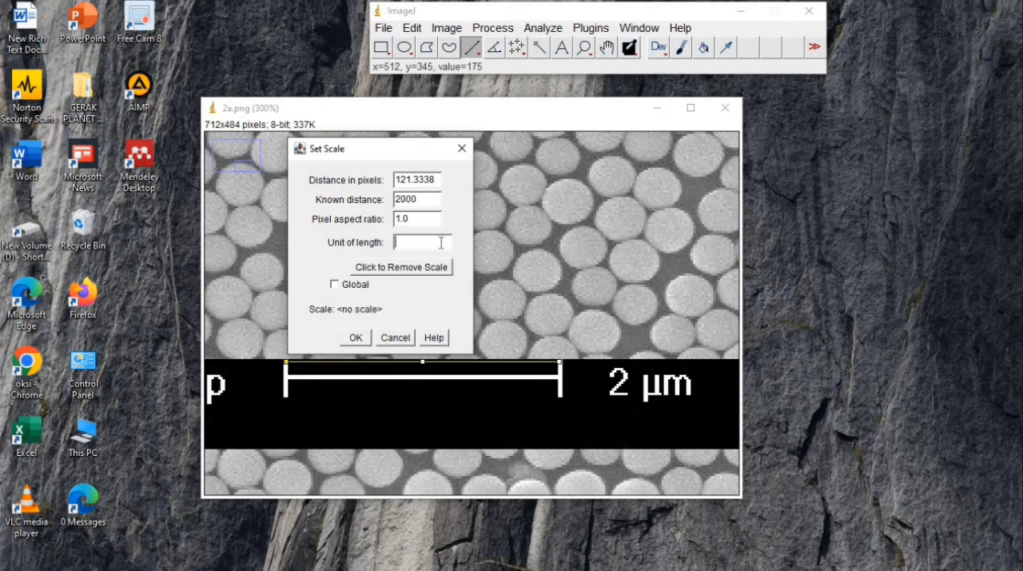
{"action": "type", "text": "nm"}
{"action": "left_click", "coordinate": [356, 338]}
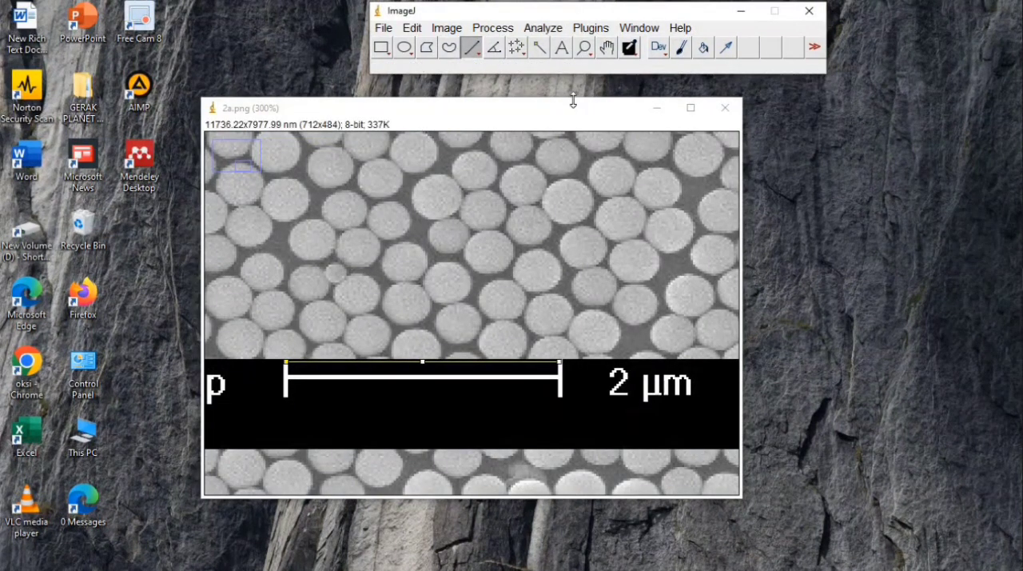
Select a rectangular region of about 664 × 342 pixels over the particles, leaving out the caption bar
{"action": "left_click", "coordinate": [584, 48]}
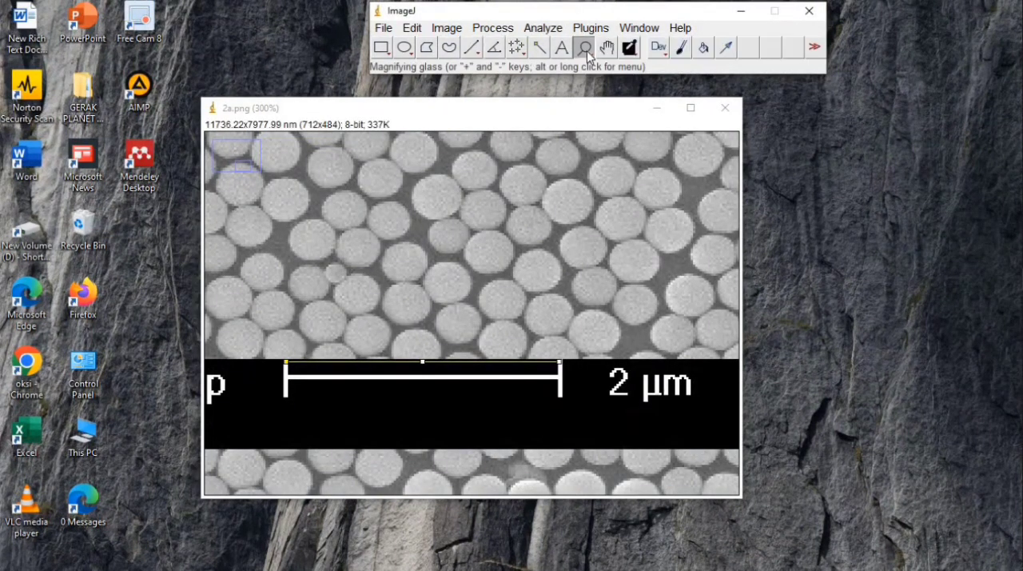
{"action": "right_click", "coordinate": [506, 182]}
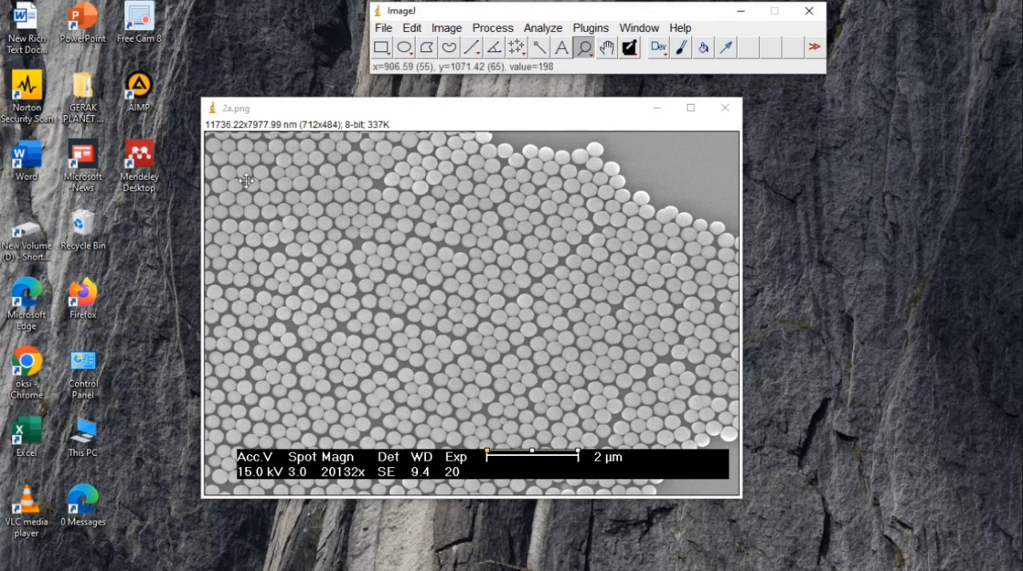
{"action": "left_click", "coordinate": [381, 46]}
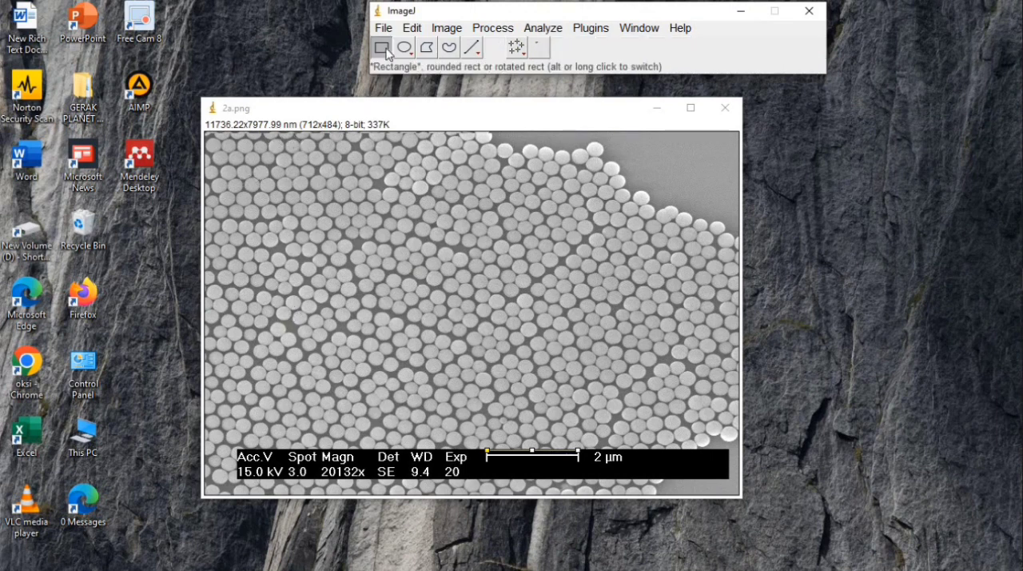
{"action": "left_click_drag", "start_coordinate": [226, 176], "coordinate": [725, 435]}
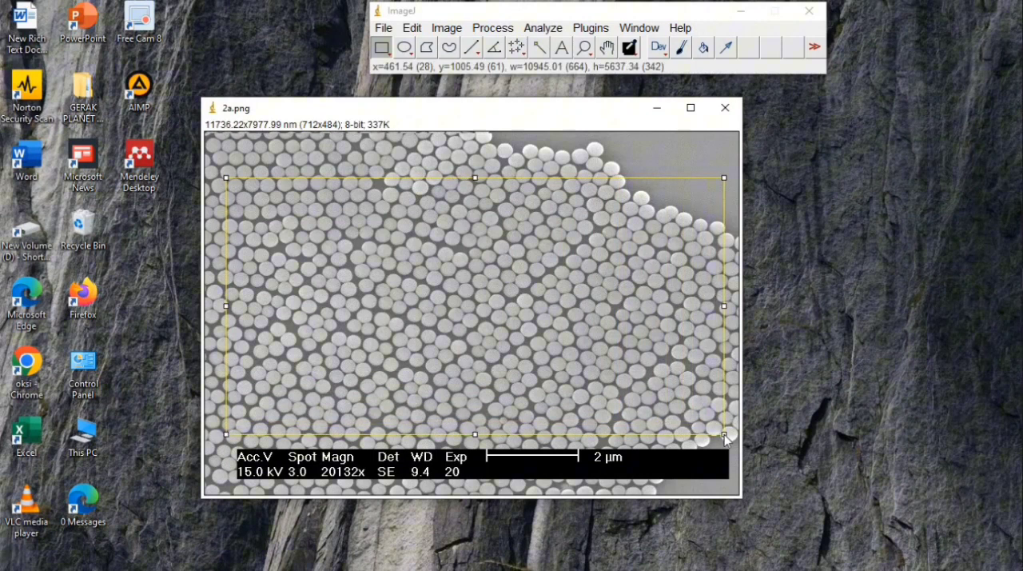
Duplicate the selected particle region into a new image
{"action": "right_click", "coordinate": [483, 293]}
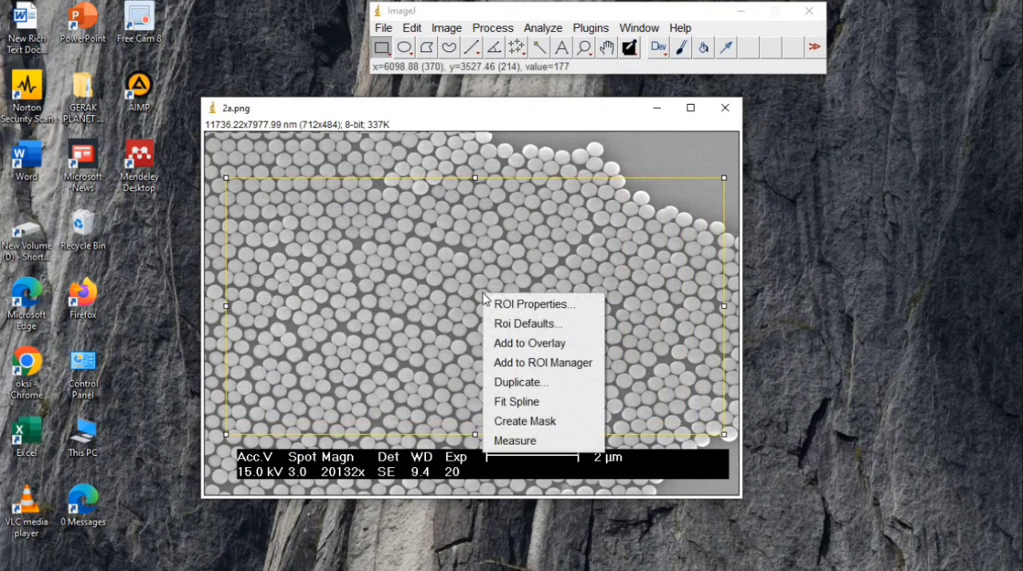
{"action": "left_click", "coordinate": [519, 381]}
{"action": "left_click", "coordinate": [512, 326]}
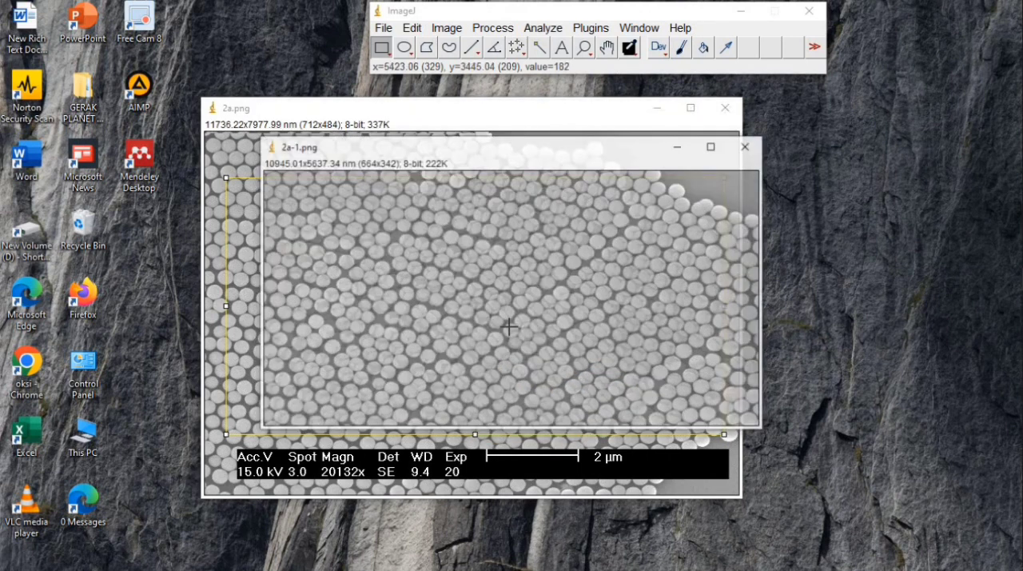
Minimize the original image and apply Smooth to the duplicated region
{"action": "left_click", "coordinate": [657, 110]}
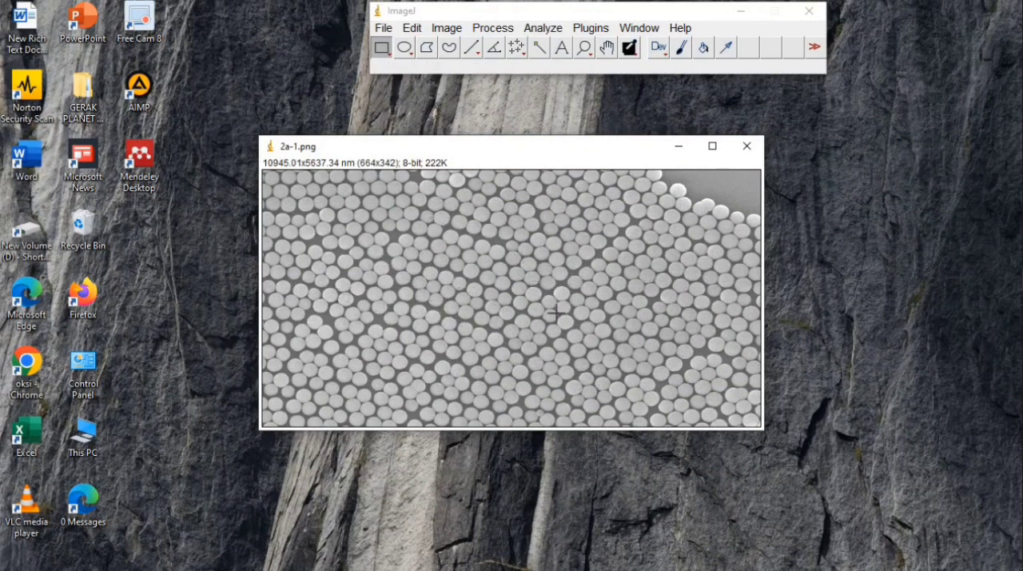
{"action": "left_click", "coordinate": [493, 29]}
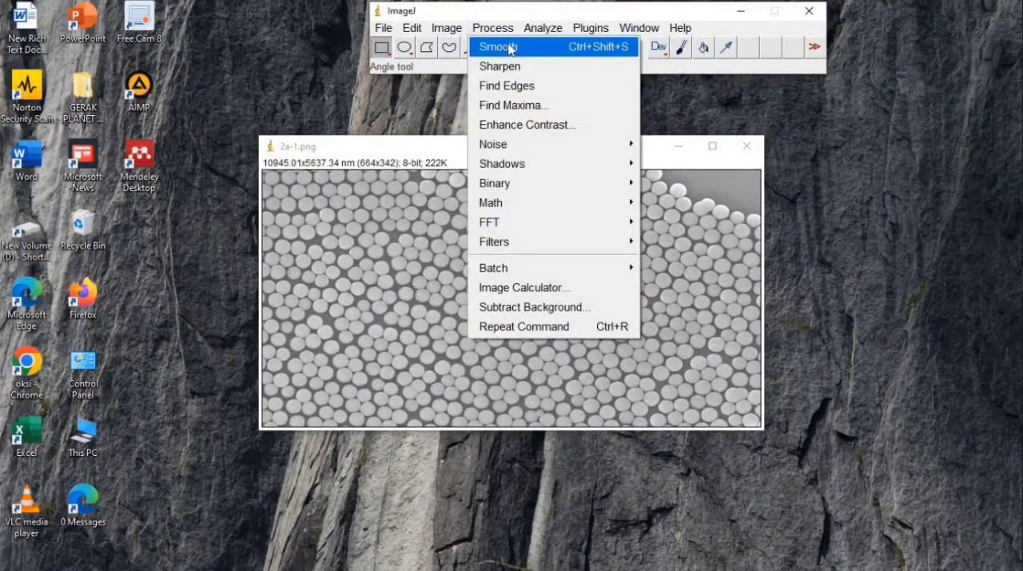
{"action": "left_click", "coordinate": [509, 48]}
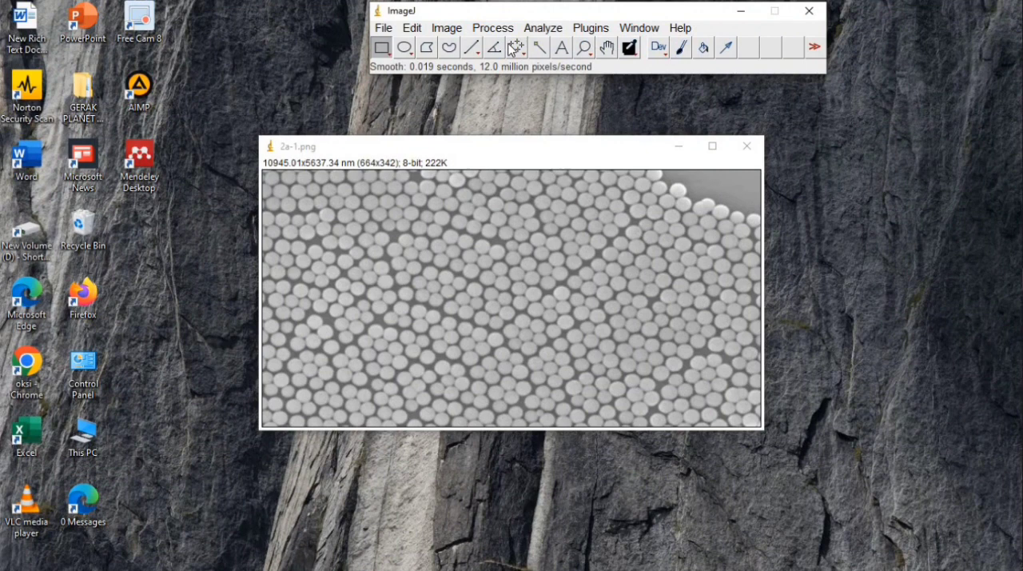
Open the Threshold adjustment for the smoothed particle image and raise the lower threshold level to 167
{"action": "left_click", "coordinate": [442, 30]}
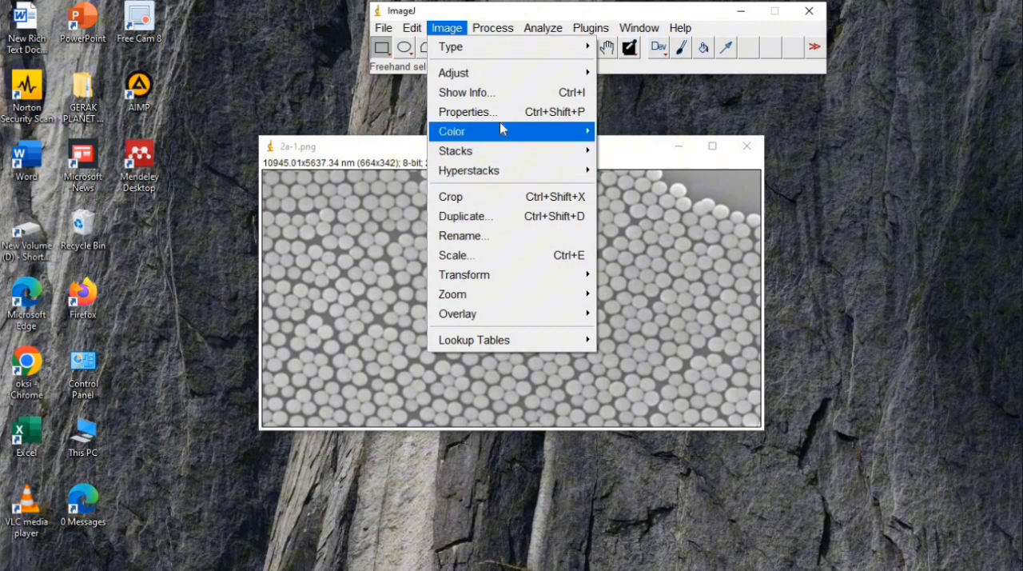
{"action": "mouse_move", "coordinate": [492, 76]}
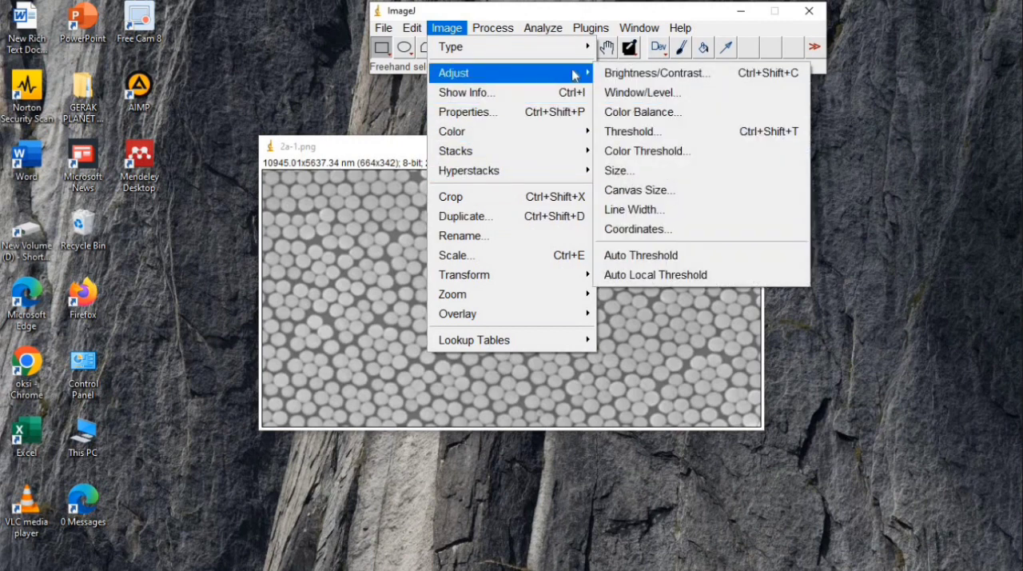
{"action": "left_click", "coordinate": [635, 132]}
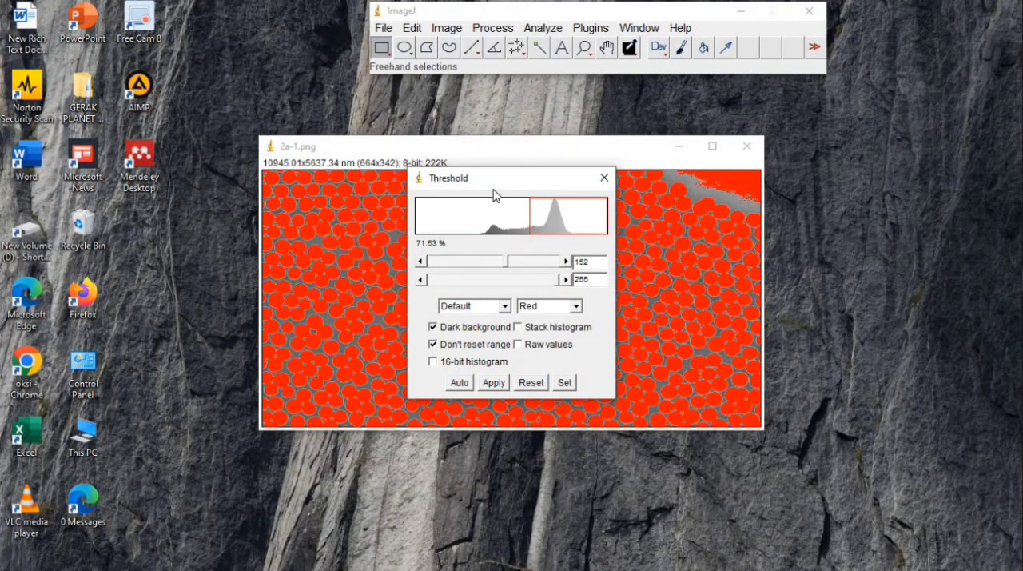
{"action": "left_click_drag", "start_coordinate": [493, 189], "coordinate": [809, 195]}
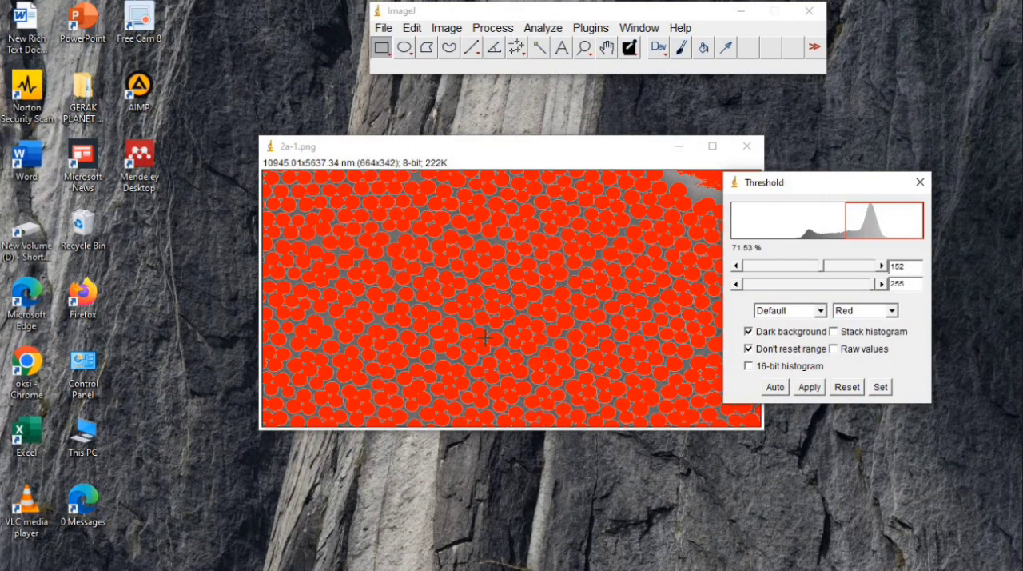
{"action": "left_click_drag", "start_coordinate": [823, 266], "coordinate": [831, 269]}
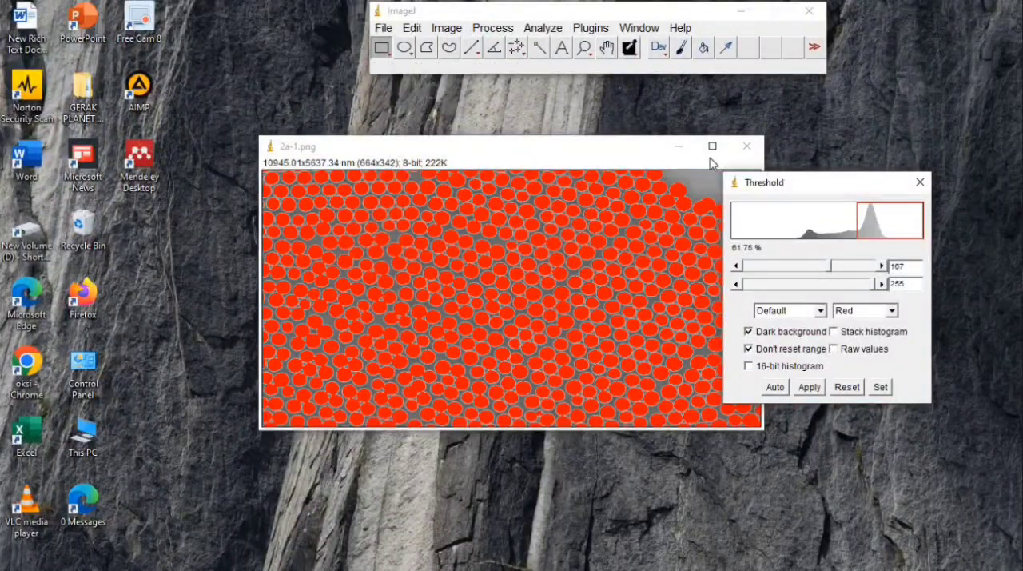
Enlarge the image to 200% and fine-tune the lower threshold level to 170 so the particles separate better
{"action": "key", "text": "plus"}
{"action": "key", "text": "plus"}
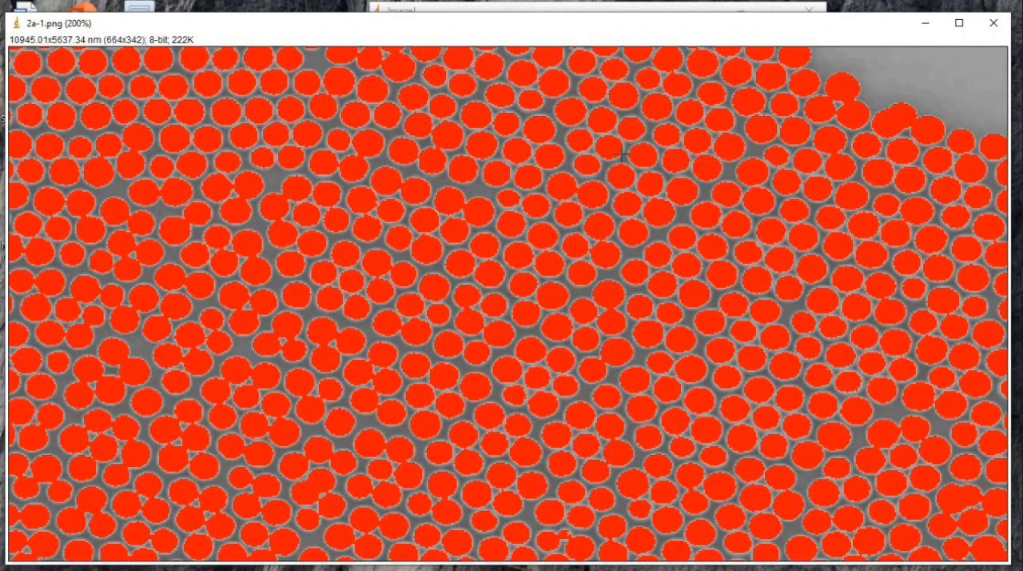
{"action": "left_click_drag", "start_coordinate": [608, 16], "coordinate": [620, 41]}
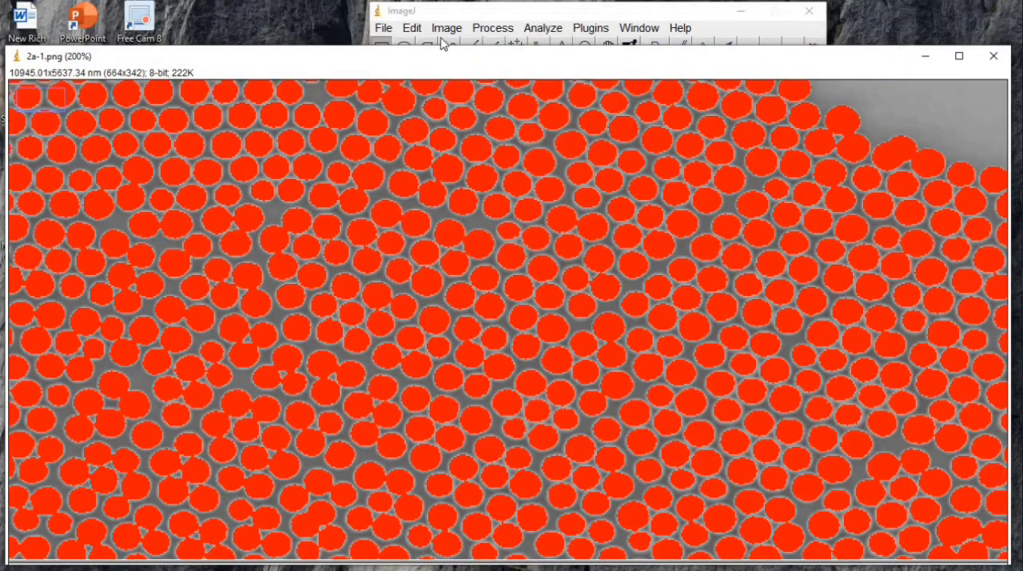
{"action": "left_click", "coordinate": [412, 28]}
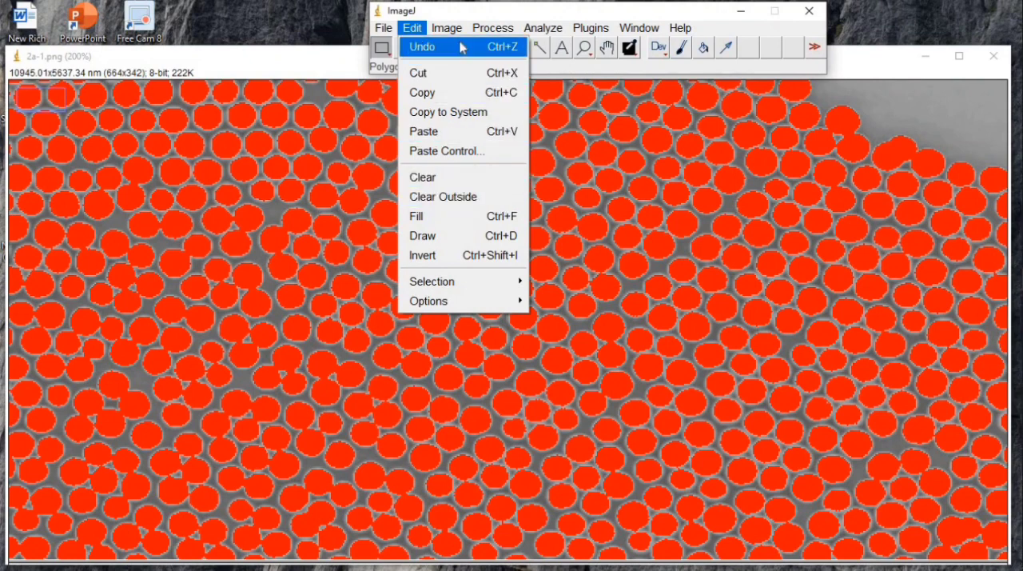
{"action": "mouse_move", "coordinate": [456, 34]}
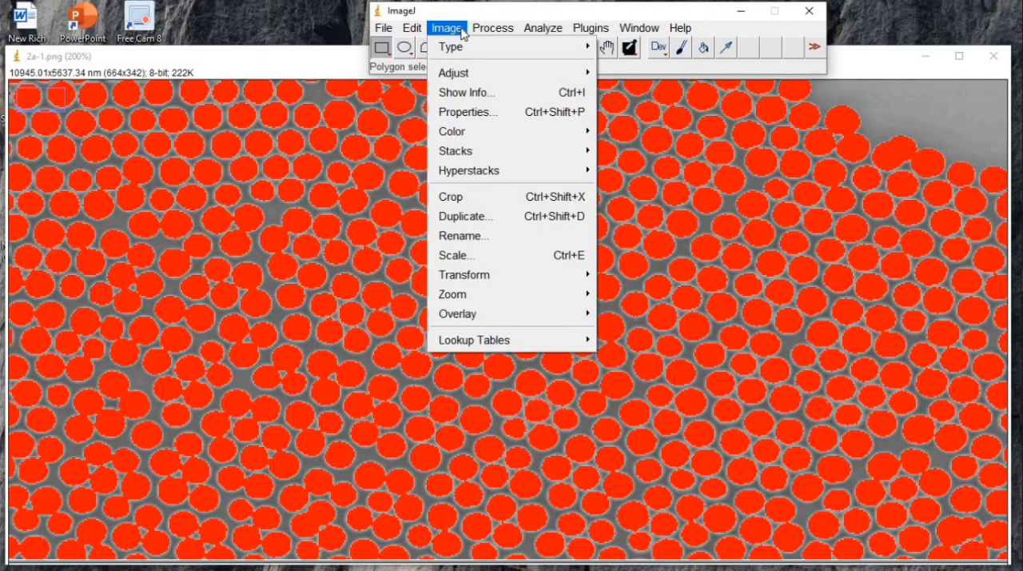
{"action": "mouse_move", "coordinate": [491, 73]}
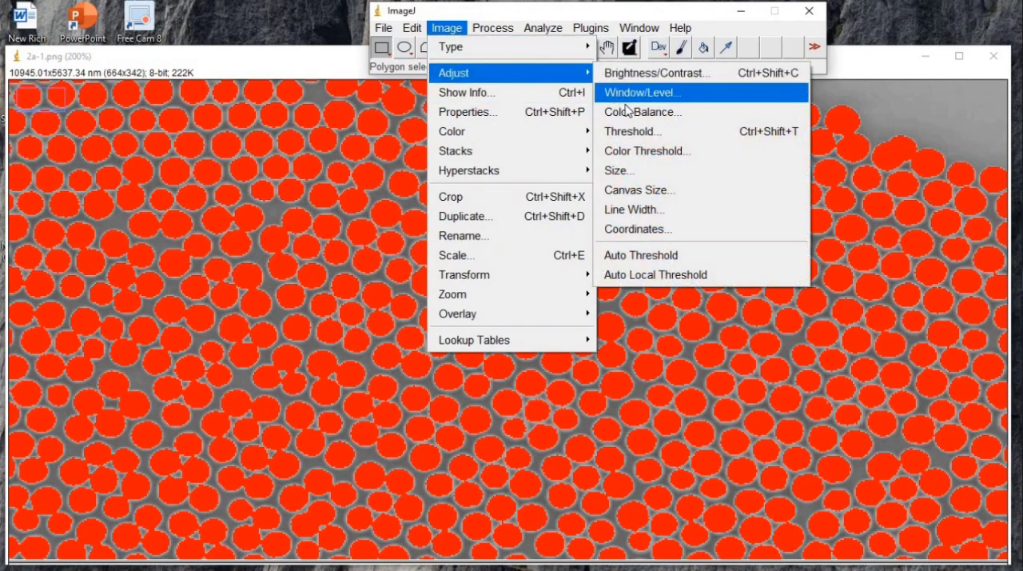
{"action": "left_click", "coordinate": [638, 137]}
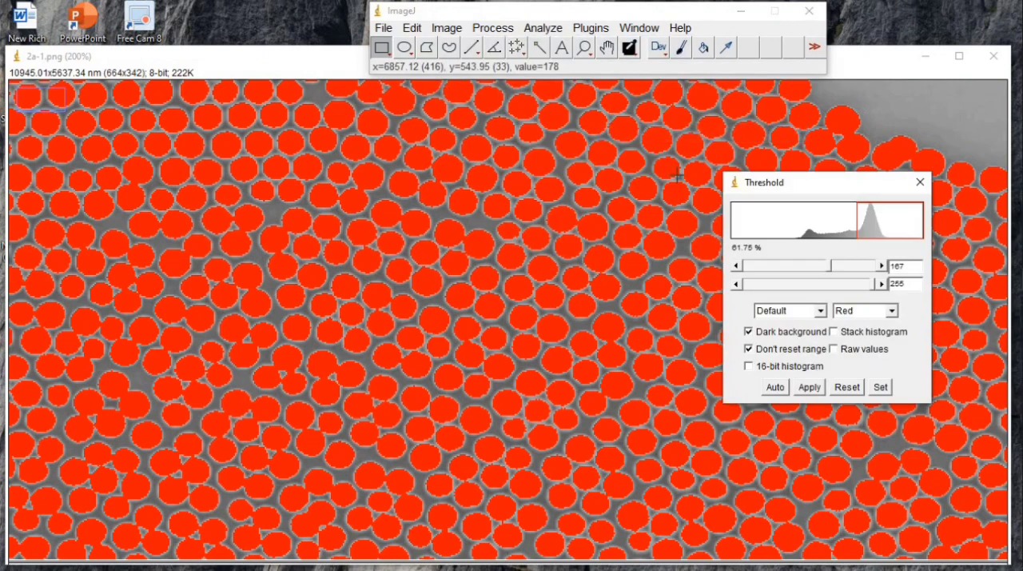
{"action": "left_click_drag", "start_coordinate": [829, 266], "coordinate": [834, 266]}
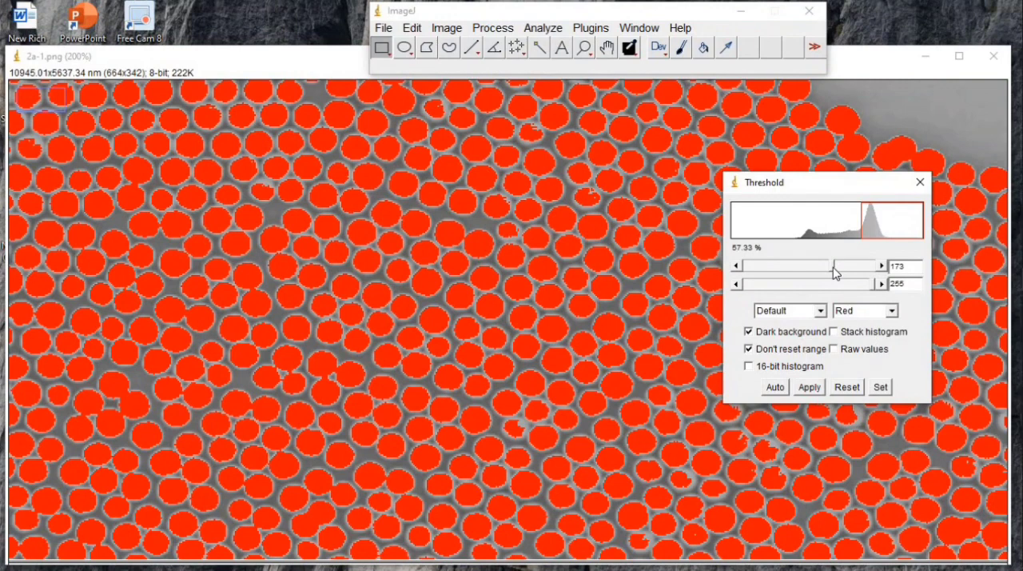
{"action": "left_click_drag", "start_coordinate": [833, 267], "coordinate": [832, 272]}
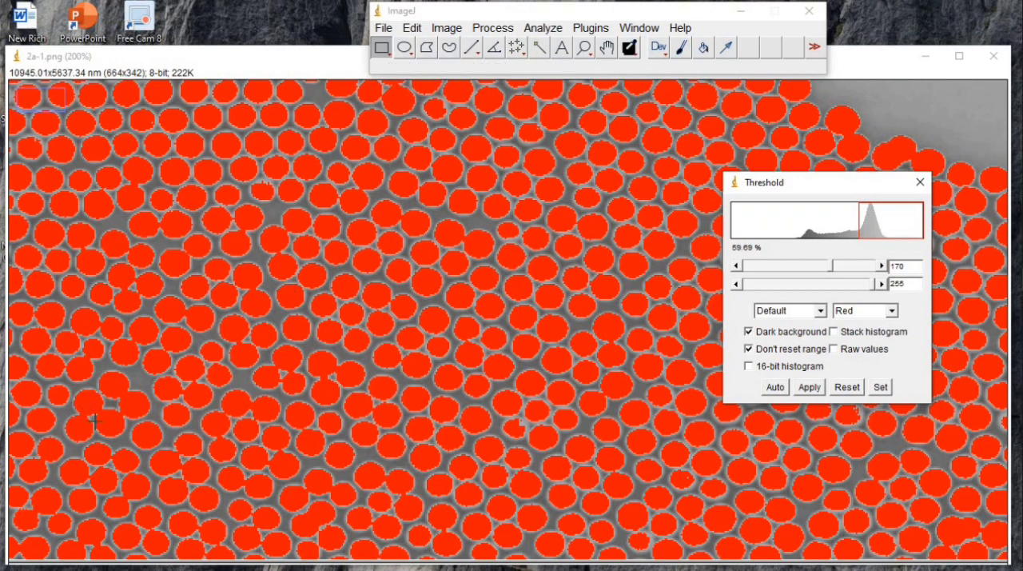
Paint thin black separating lines between touching particles using the Paintbrush with width 1 and color Black
{"action": "left_click", "coordinate": [679, 50]}
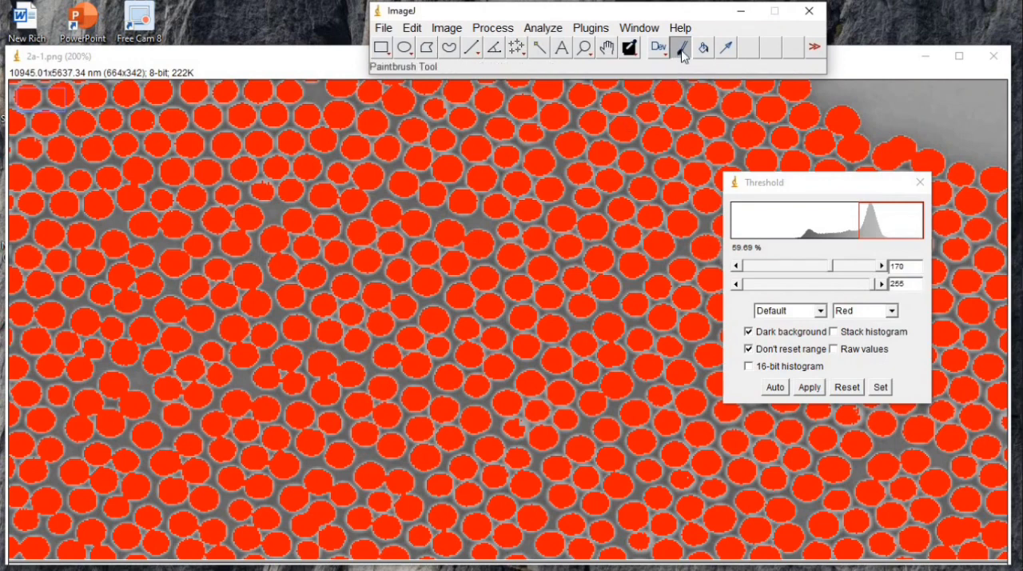
{"action": "double_click", "coordinate": [681, 50]}
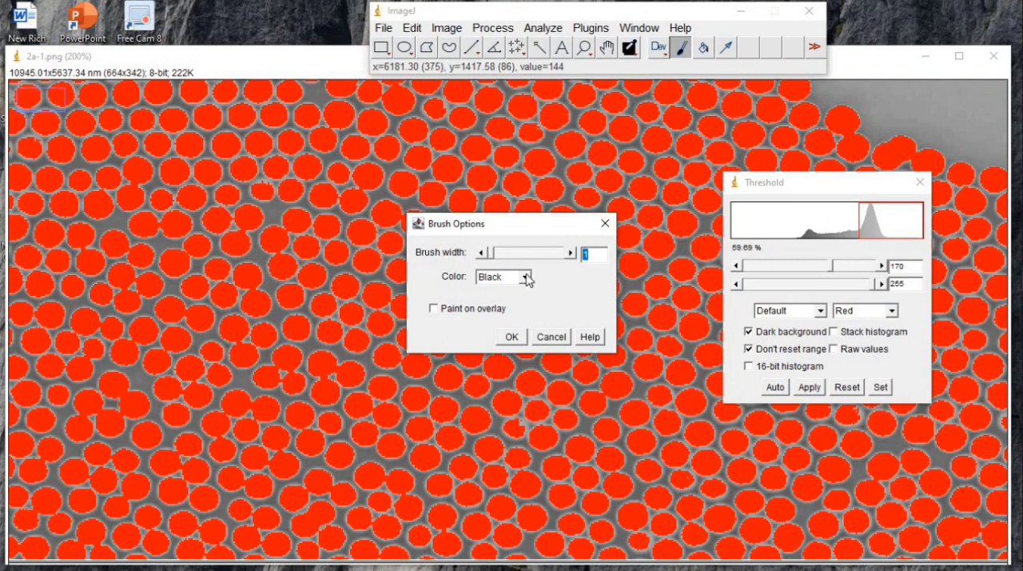
{"action": "left_click", "coordinate": [512, 337]}
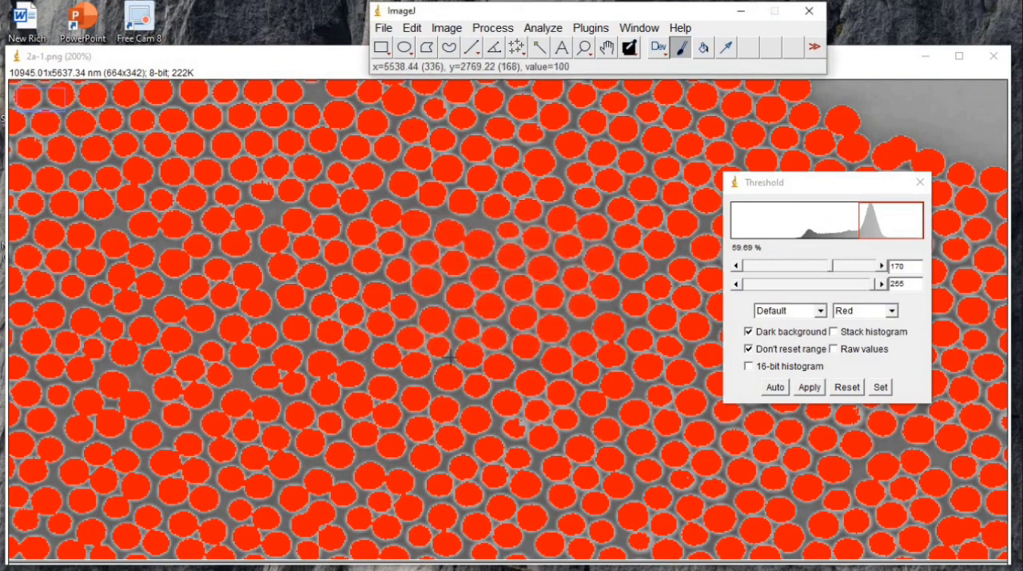
{"action": "left_click", "coordinate": [96, 415]}
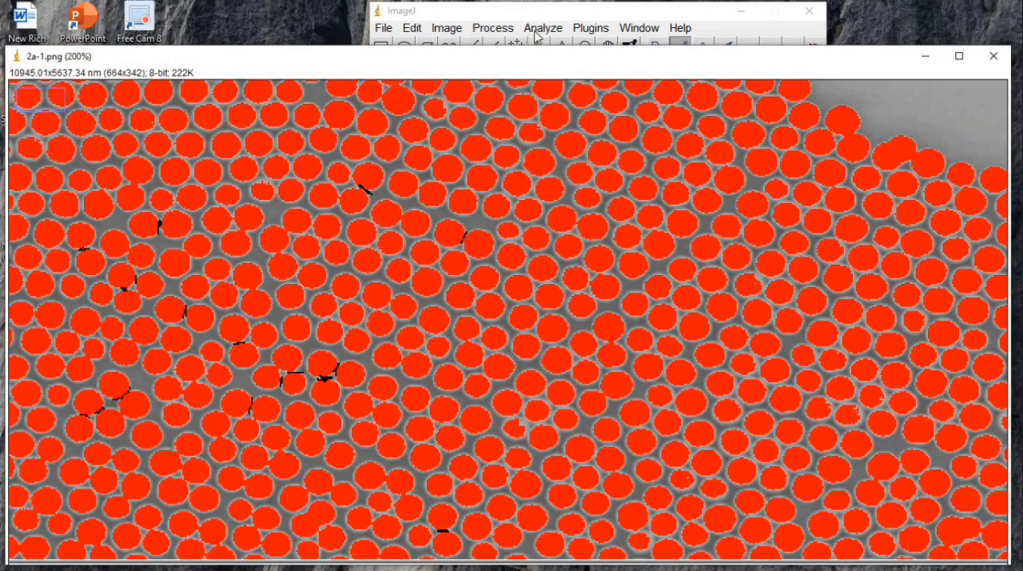
Run Analyze Particles with a minimum size of 5 nm^2, circularity 0.05-1.00 and Outlines shown
{"action": "left_click", "coordinate": [543, 28]}
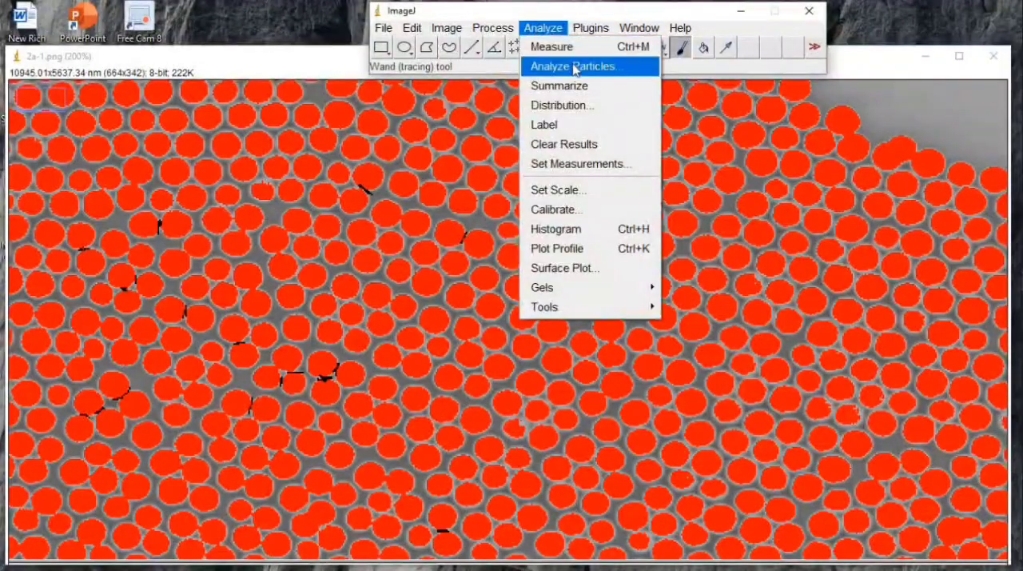
{"action": "left_click", "coordinate": [574, 68]}
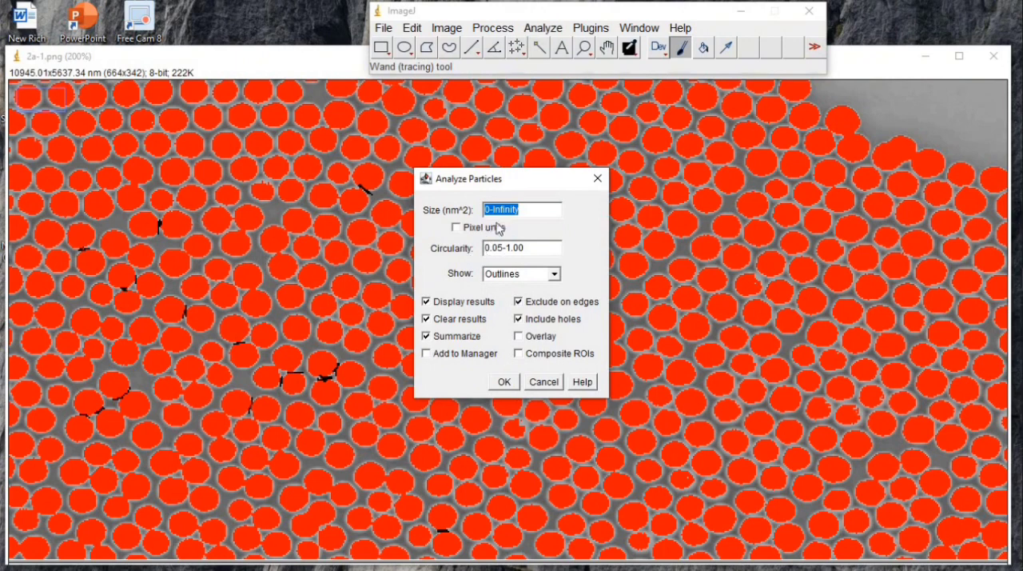
{"action": "left_click", "coordinate": [490, 209]}
{"action": "key", "text": "BackSpace"}
{"action": "key", "text": "BackSpace"}
{"action": "type", "text": "5-"}
{"action": "left_click", "coordinate": [504, 382]}
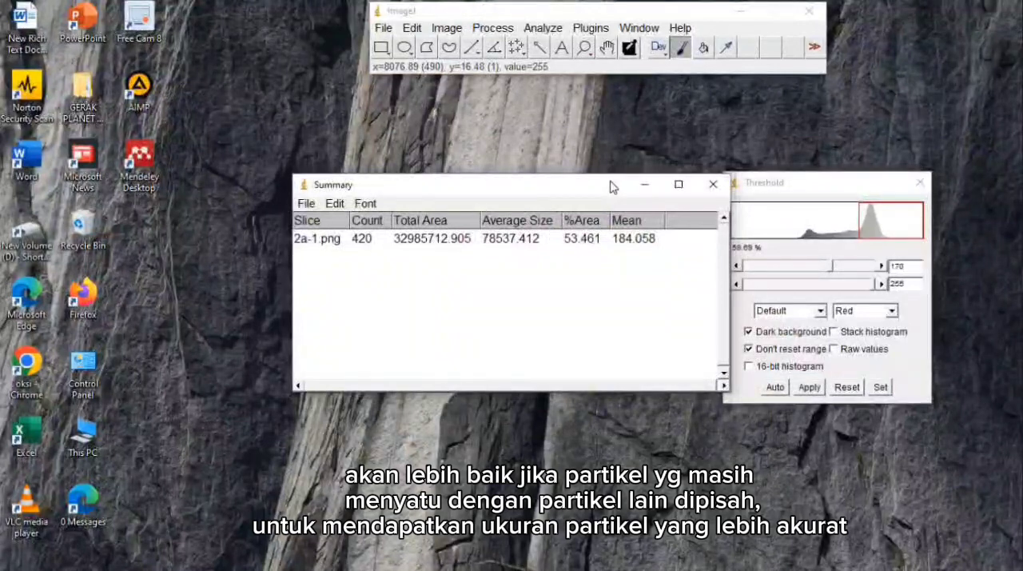
Minimize the Summary window and save the particle results table in Downloads as DATA GAMBAR 2
{"action": "left_click", "coordinate": [644, 183]}
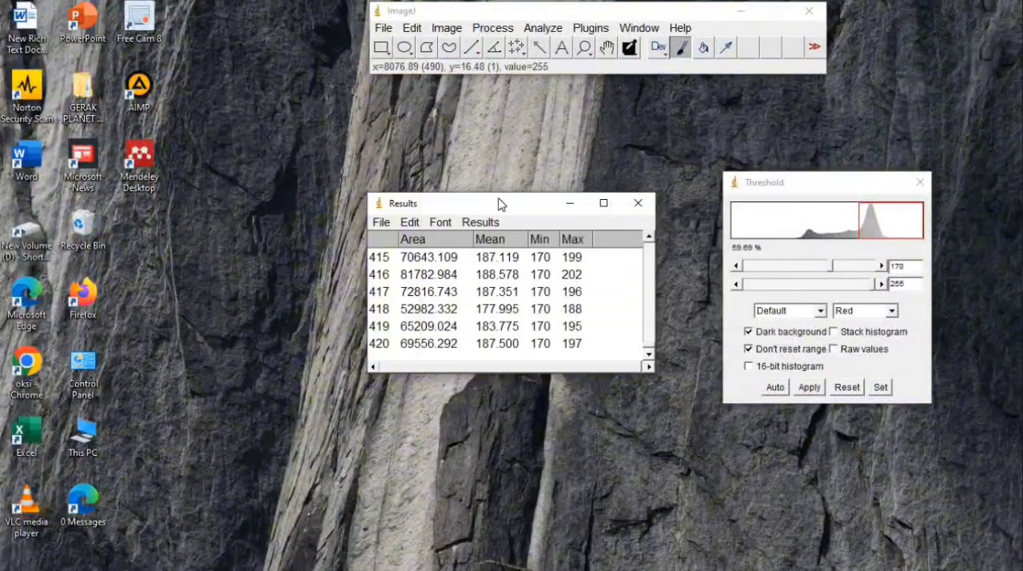
{"action": "left_click", "coordinate": [379, 224]}
{"action": "left_click", "coordinate": [394, 240]}
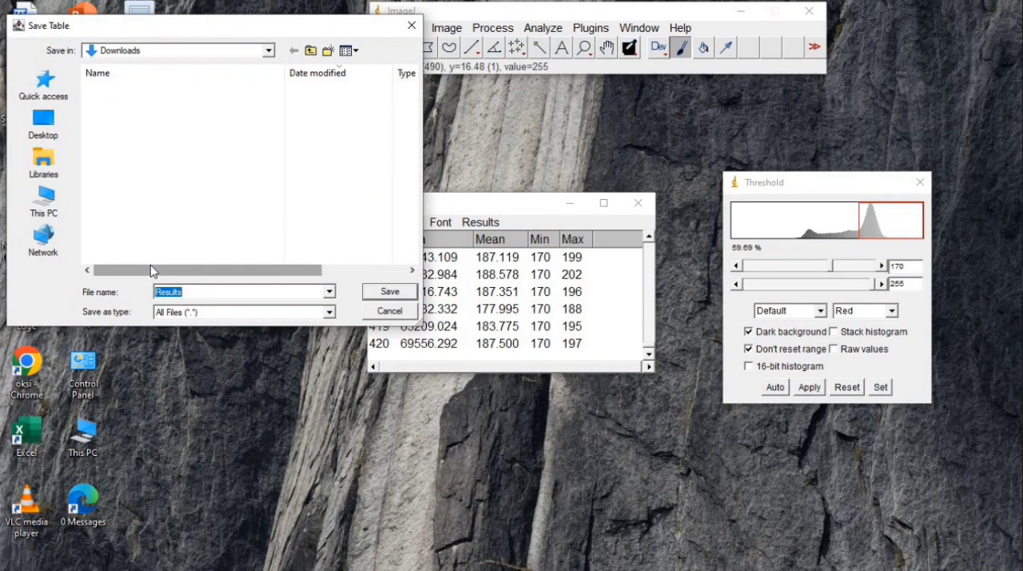
{"action": "left_click", "coordinate": [197, 291]}
{"action": "key", "text": "BackSpace"}
{"action": "key", "text": "BackSpace"}
{"action": "key", "text": "BackSpace"}
{"action": "key", "text": "BackSpace"}
{"action": "key", "text": "BackSpace"}
{"action": "key", "text": "BackSpace"}
{"action": "key", "text": "BackSpace"}
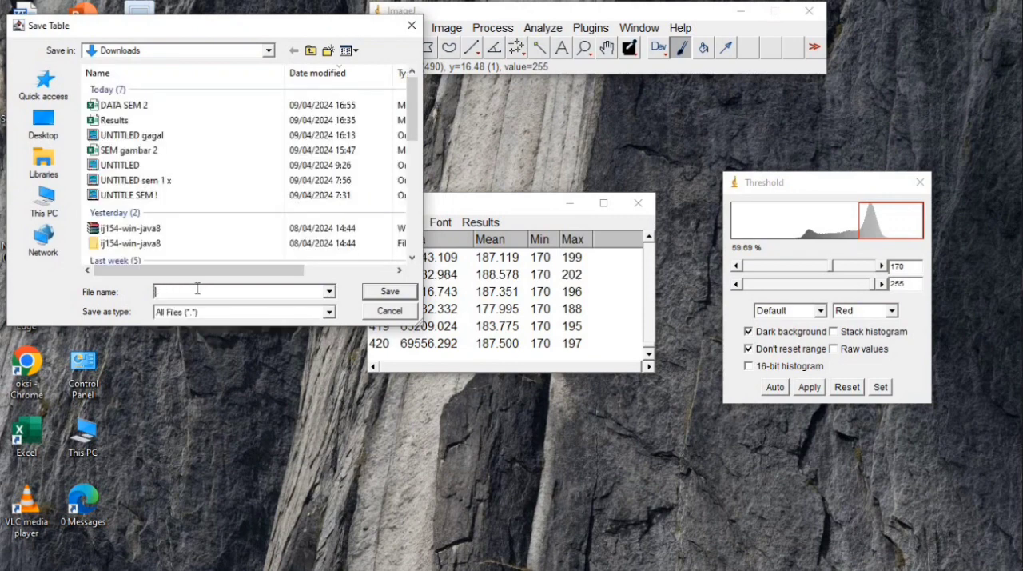
{"action": "type", "text": "DATS"}
{"action": "key", "text": "BackSpace"}
{"action": "type", "text": "A GAMBAR "}
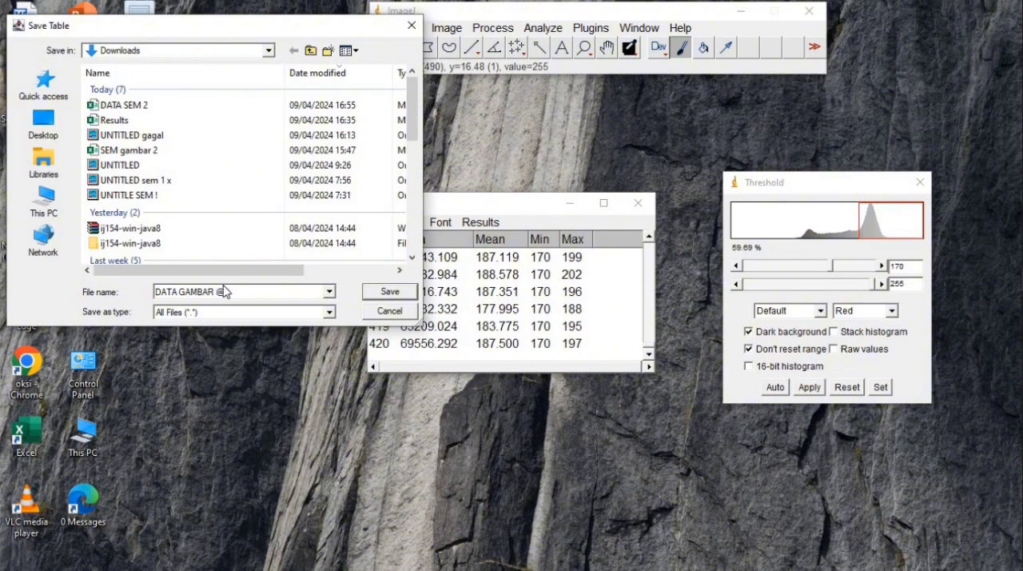
{"action": "type", "text": "2"}
{"action": "left_click", "coordinate": [388, 294]}
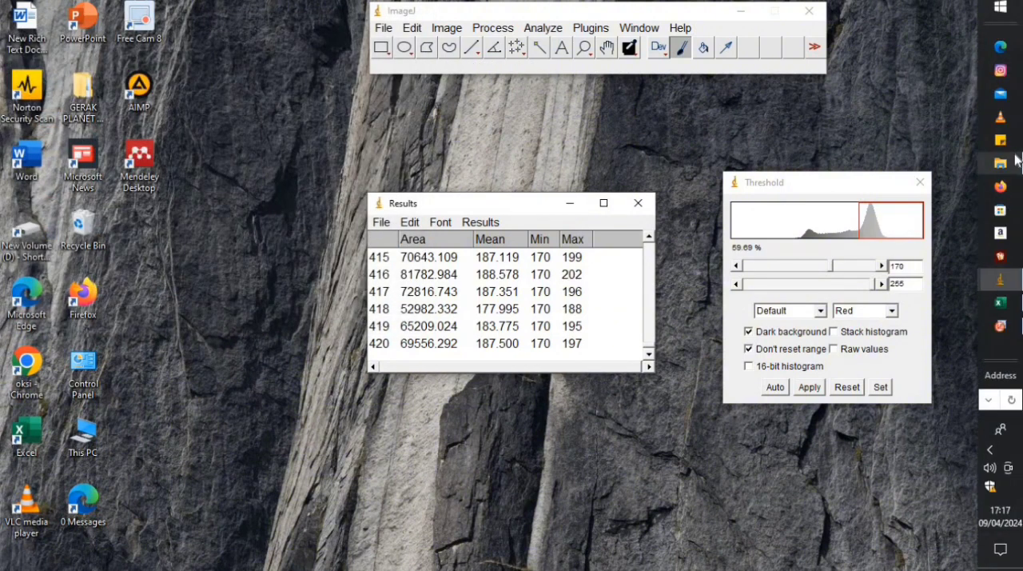
Open the DATA GAMBAR 2 file from the Downloads folder in Excel and widen column A to fit its text
{"action": "left_click", "coordinate": [1016, 155]}
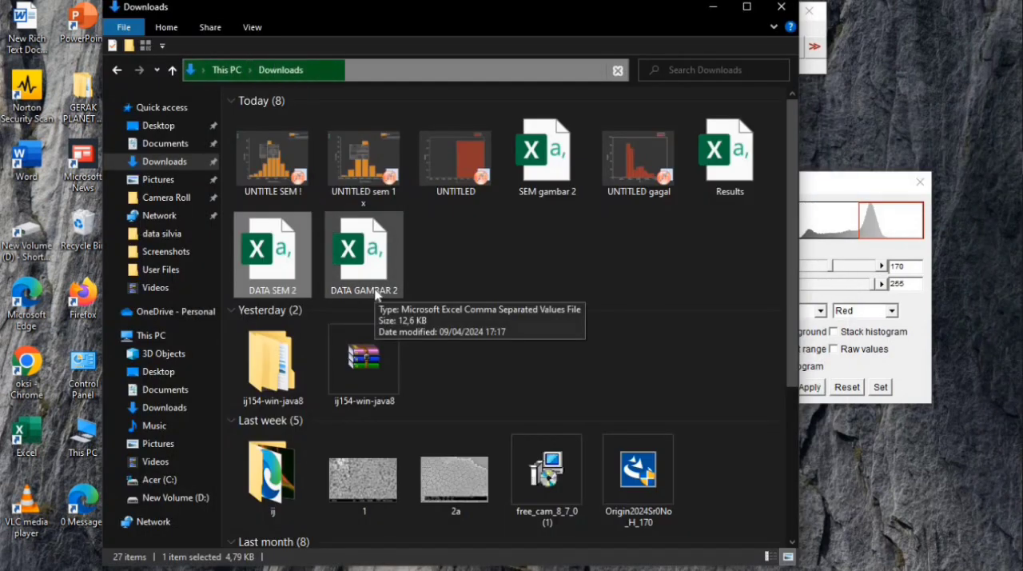
{"action": "double_click", "coordinate": [373, 291]}
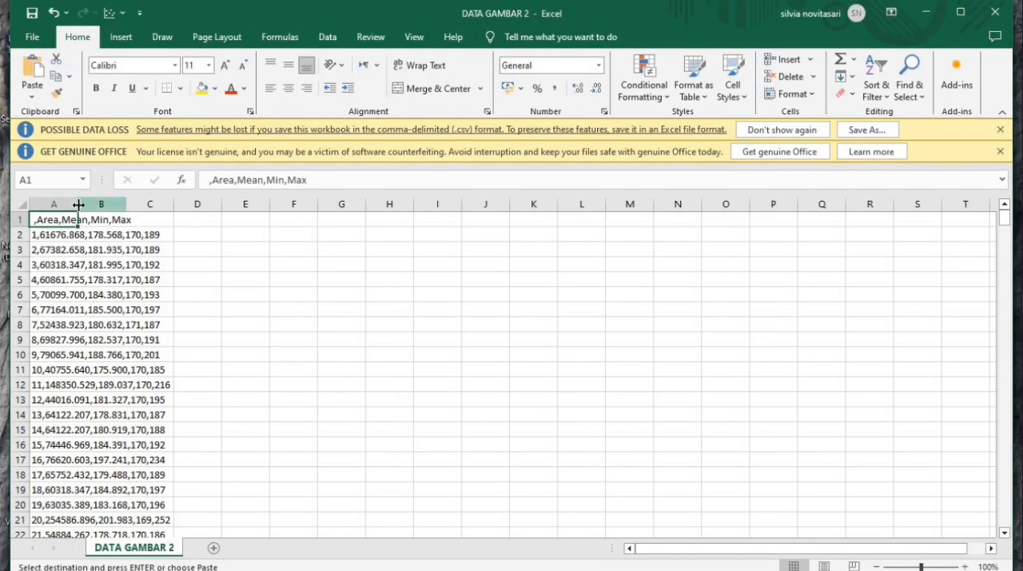
{"action": "left_click_drag", "start_coordinate": [77, 205], "coordinate": [192, 209]}
Split all the column A data into separate columns with Text to Columns, delimited by Comma in General format
{"action": "left_click", "coordinate": [128, 204]}
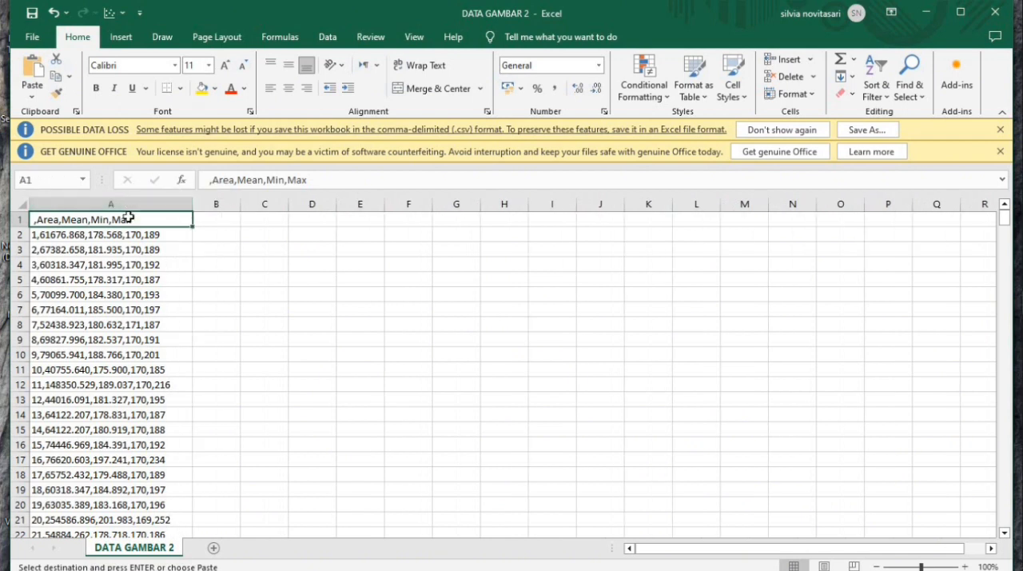
{"action": "key", "text": "ctrl+shift+Down"}
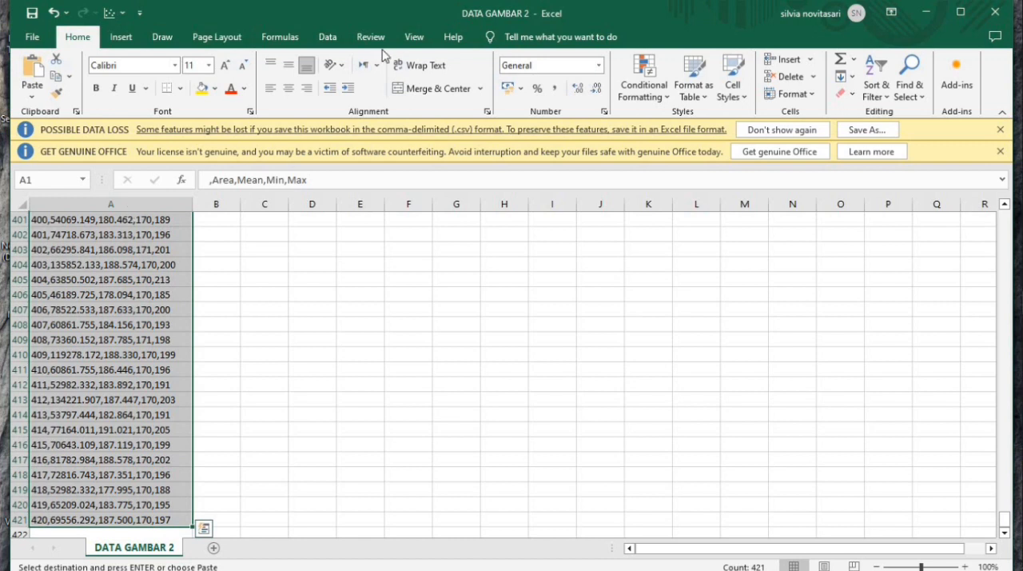
{"action": "left_click", "coordinate": [325, 37]}
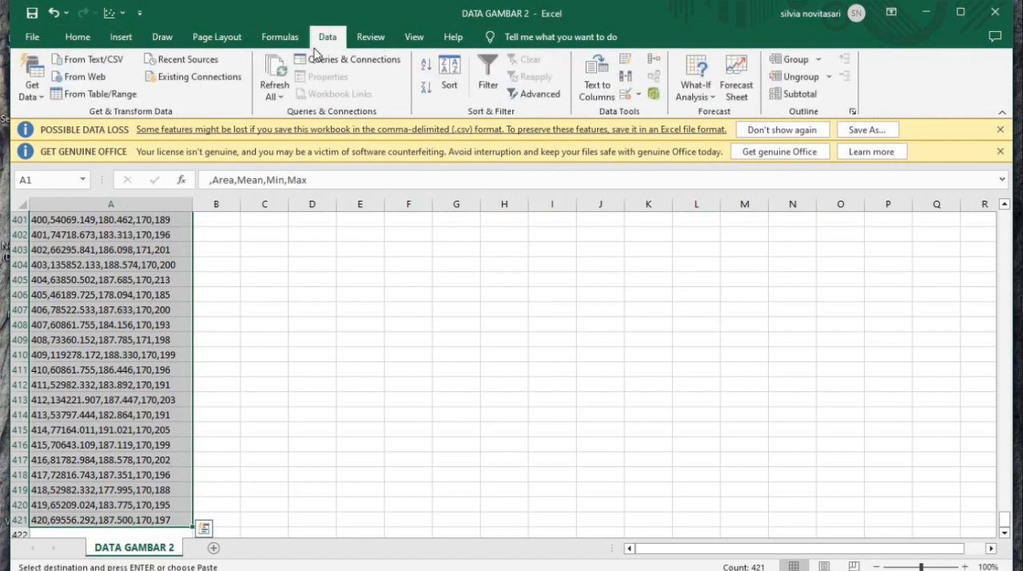
{"action": "left_click", "coordinate": [605, 90]}
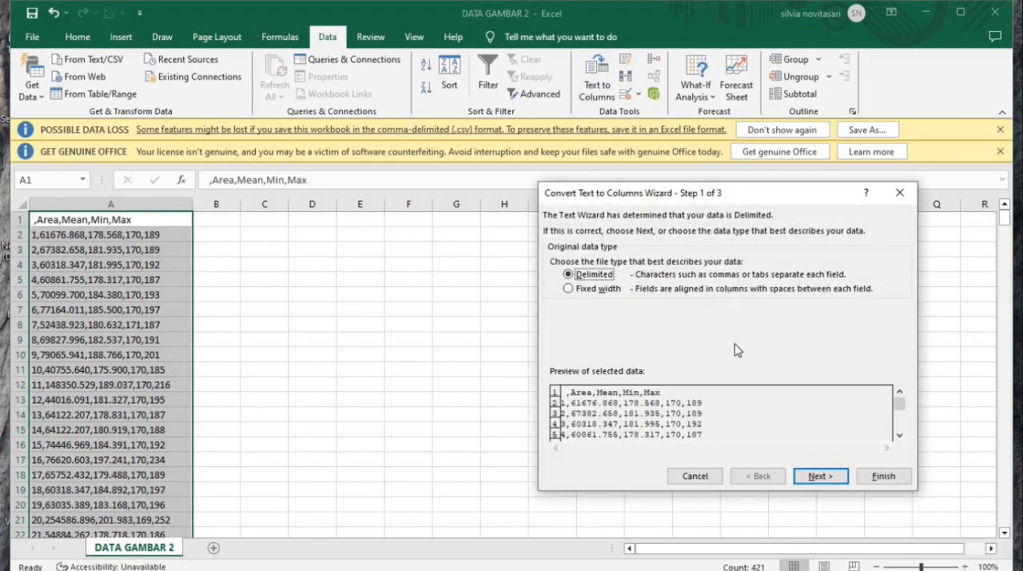
{"action": "left_click", "coordinate": [848, 479]}
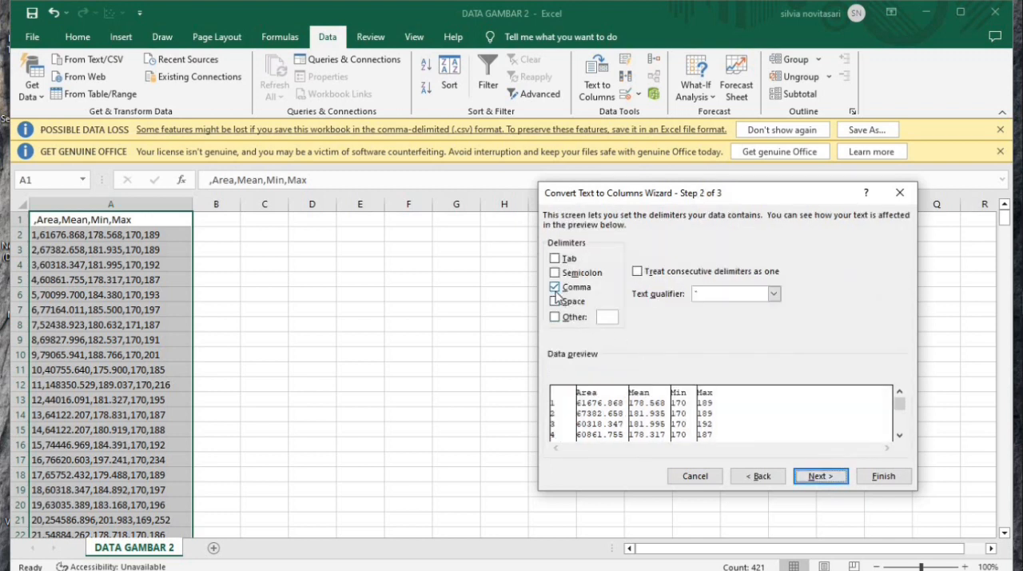
{"action": "left_click", "coordinate": [838, 482]}
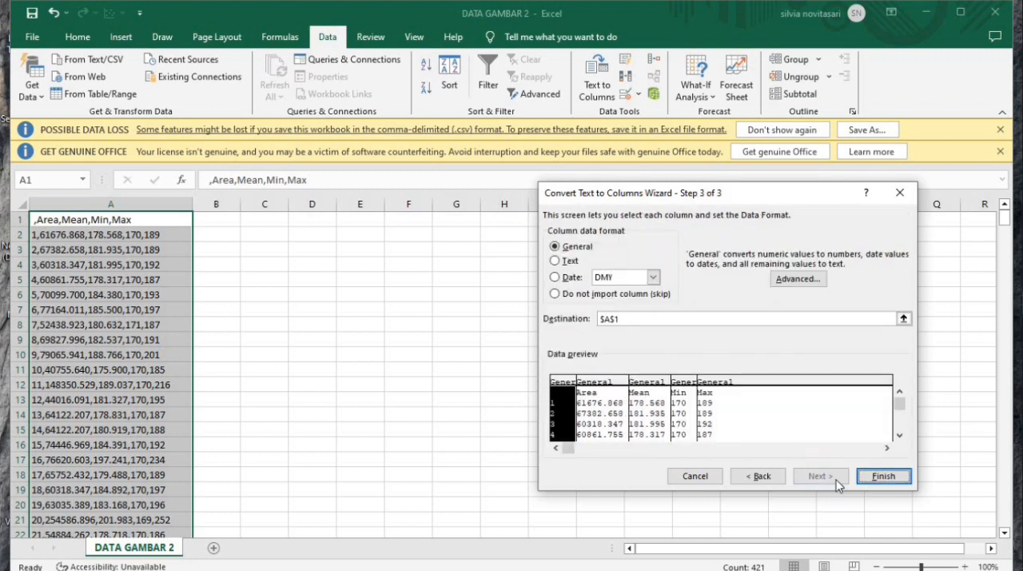
{"action": "left_click", "coordinate": [879, 472]}
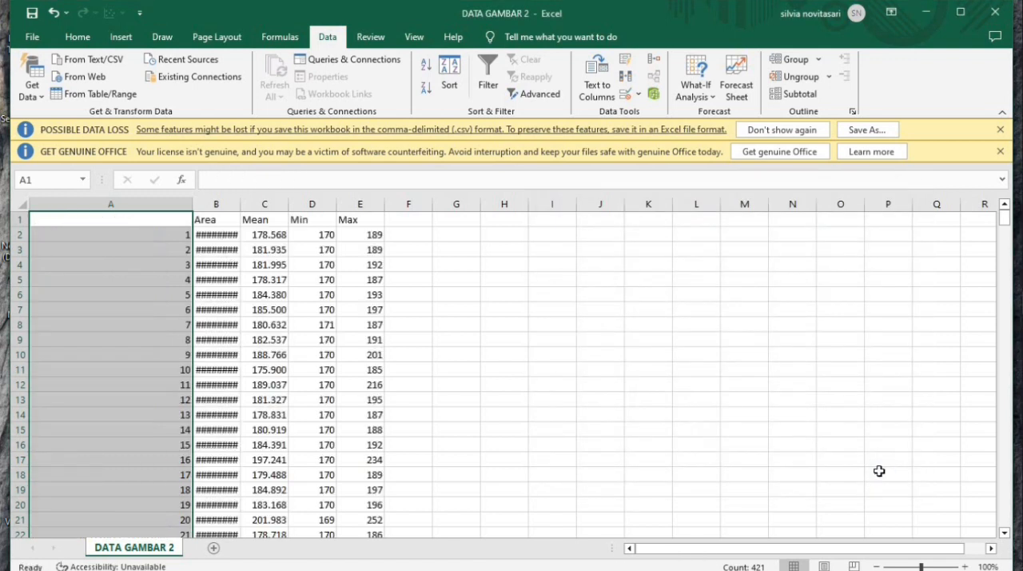
Widen column B to show the full Area values and select cell F1
{"action": "left_click_drag", "start_coordinate": [239, 205], "coordinate": [297, 205]}
{"action": "left_click", "coordinate": [545, 307]}
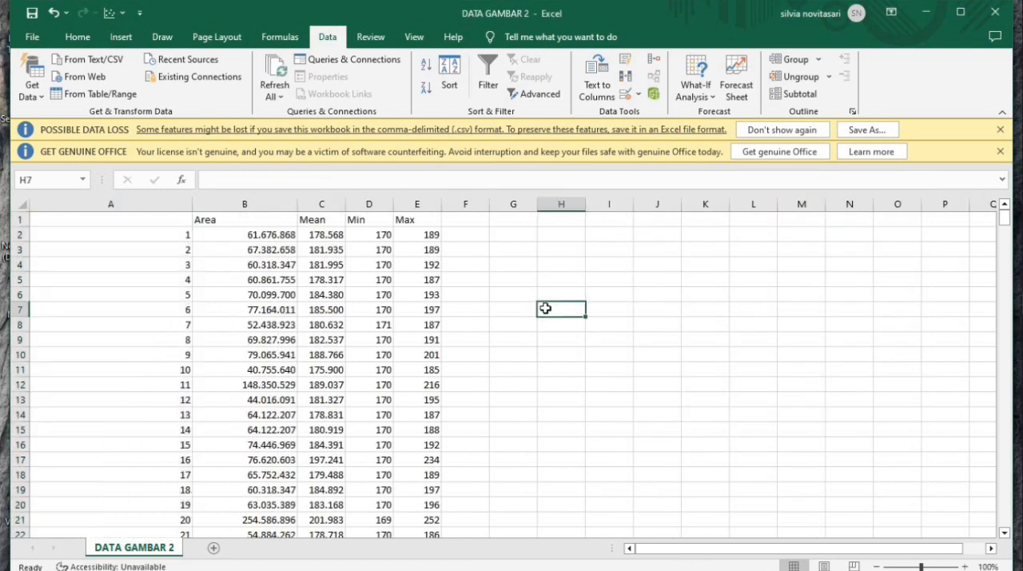
{"action": "left_click", "coordinate": [460, 216]}
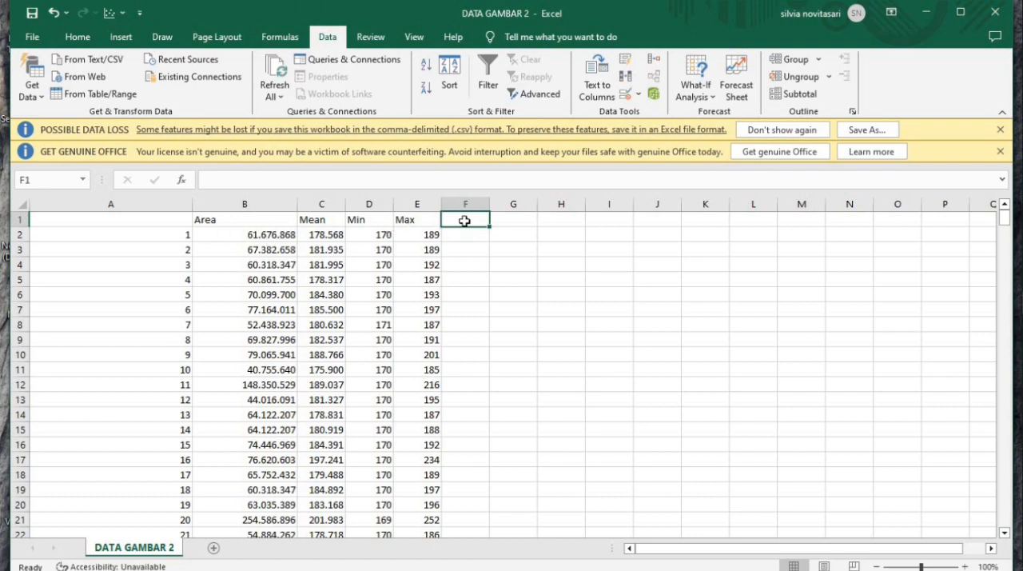
Enter the column header d^2 in cell F1
{"action": "type", "text": "d"}
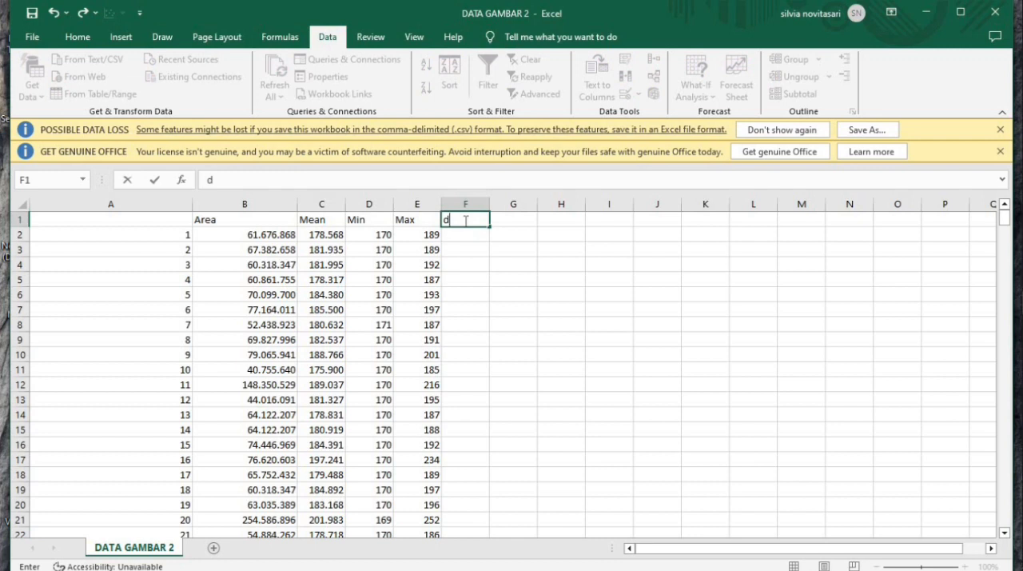
{"action": "type", "text": "^2"}
{"action": "key", "text": "Return"}
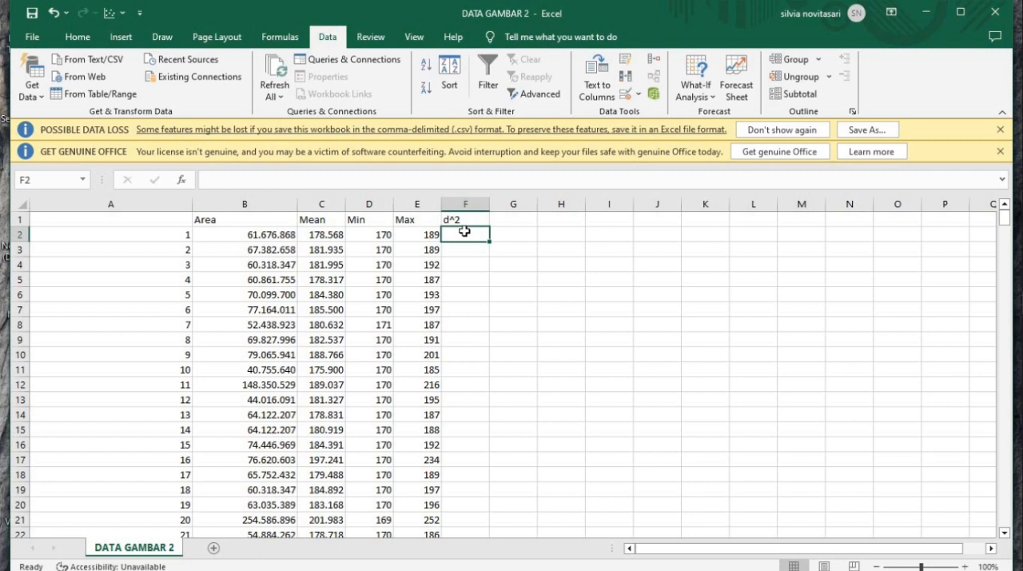
Calculate the squared diameter in F2 with =B2*4/PI() and fill the formula down the whole d^2 column
{"action": "type", "text": "="}
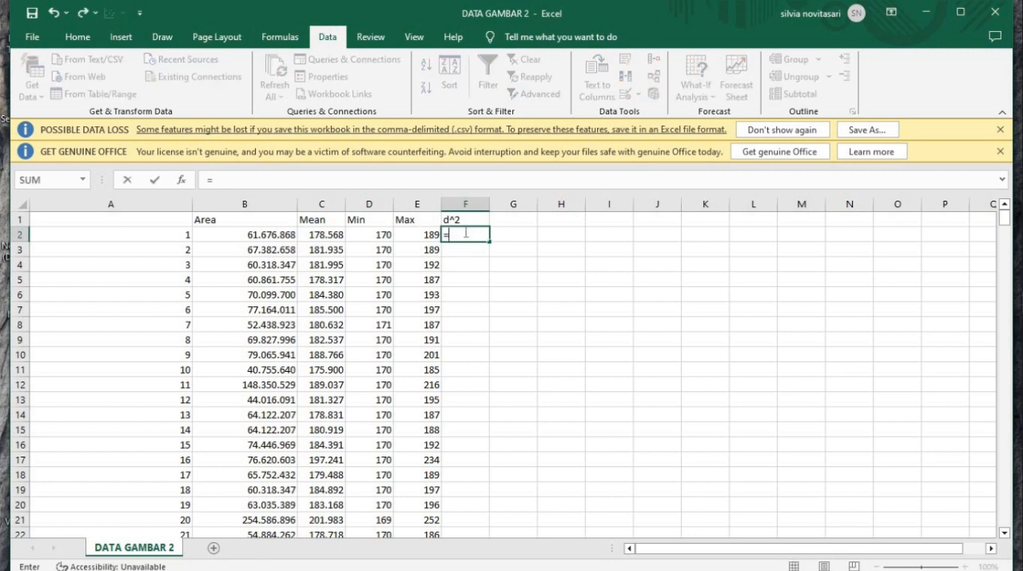
{"action": "left_click", "coordinate": [277, 237]}
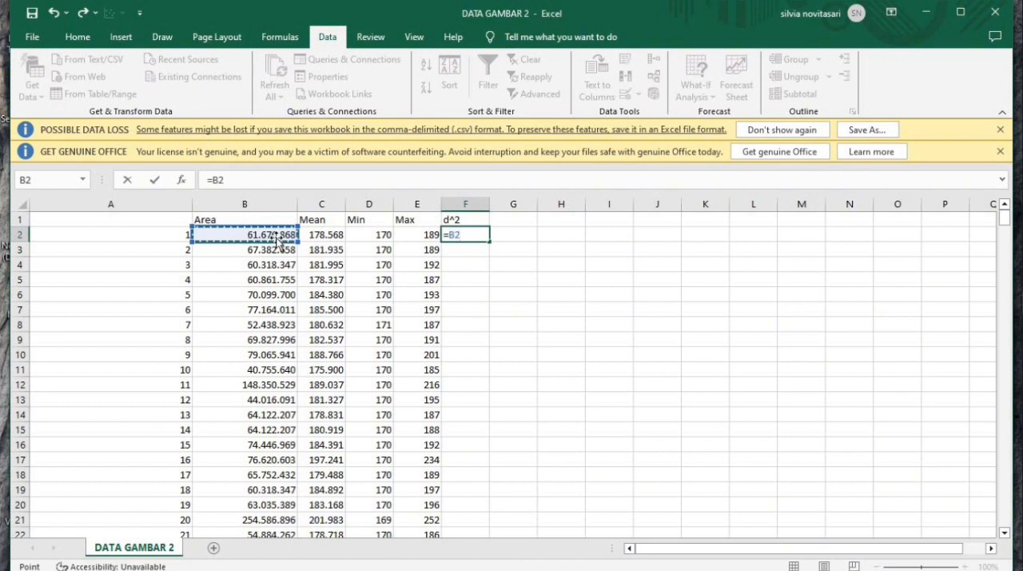
{"action": "type", "text": "*4"}
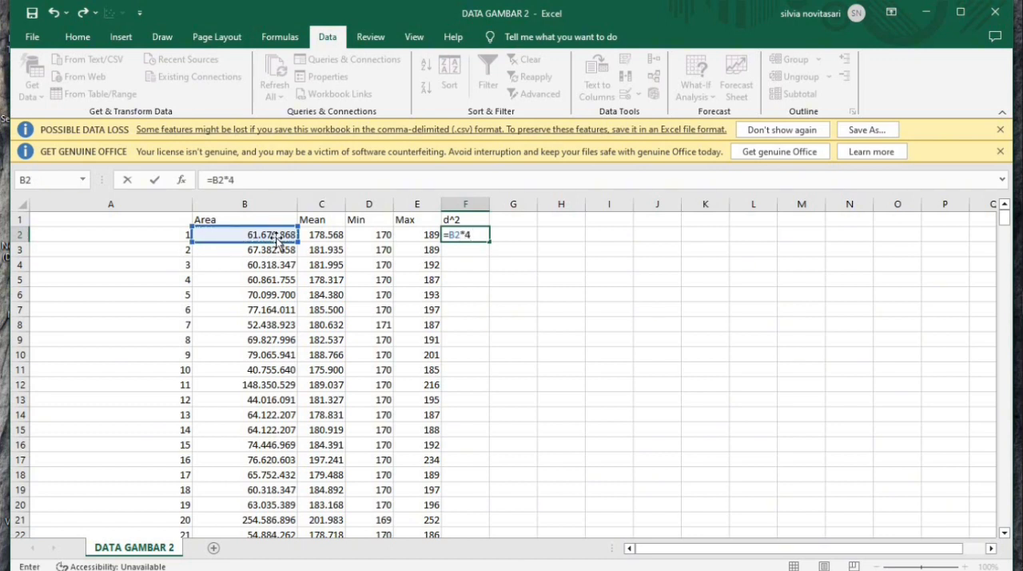
{"action": "type", "text": "/p"}
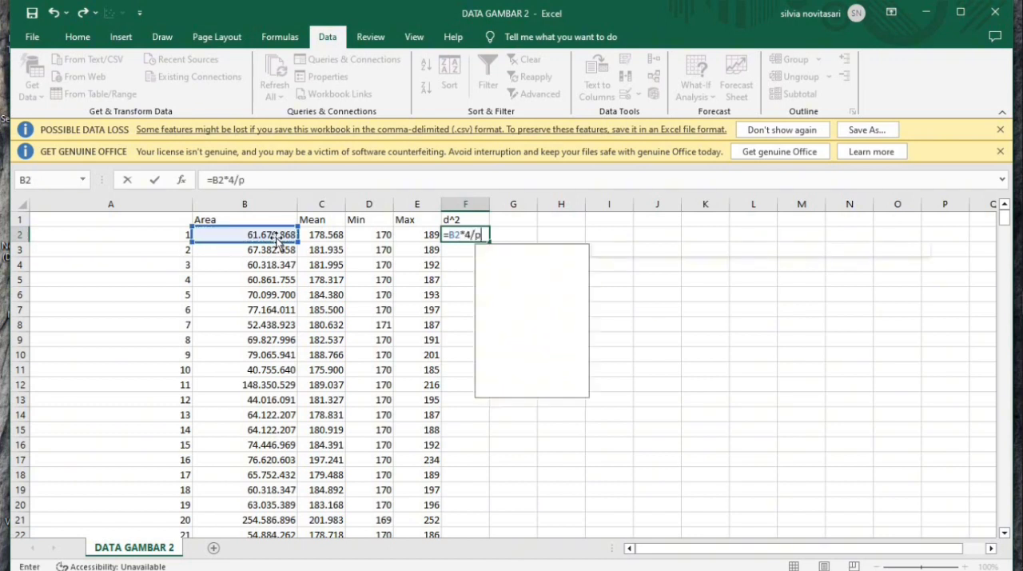
{"action": "type", "text": "i()"}
{"action": "key", "text": "Return"}
{"action": "left_click", "coordinate": [456, 231]}
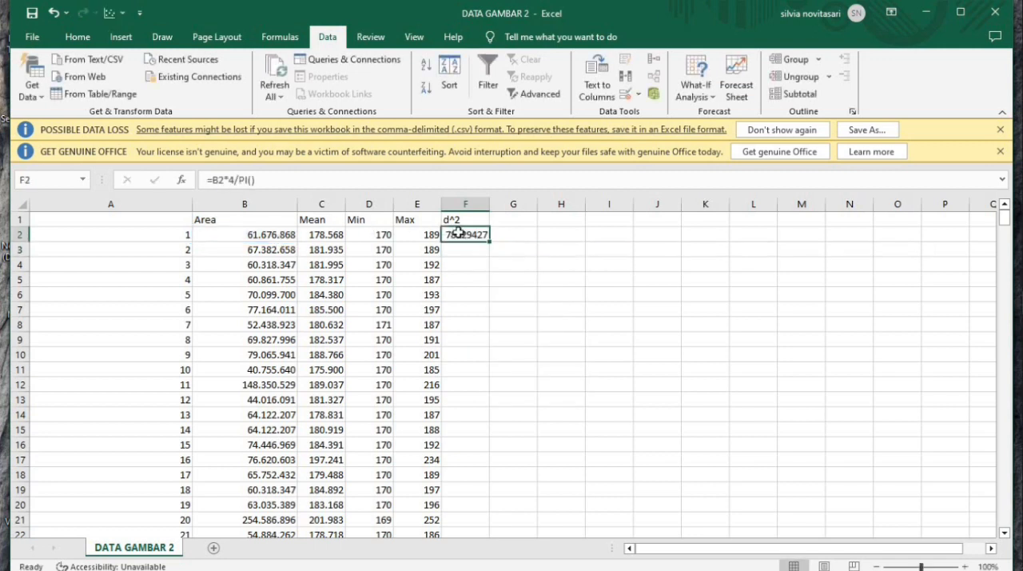
{"action": "double_click", "coordinate": [489, 240]}
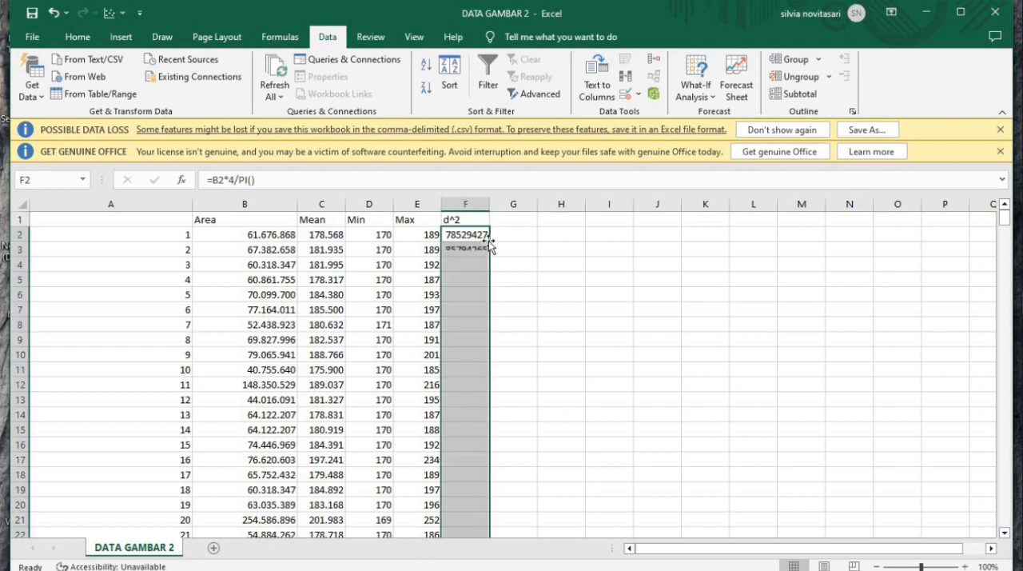
Enter the header d in G1 and calculate the diameter in G2 with =SQRT(F2)
{"action": "left_click", "coordinate": [507, 223]}
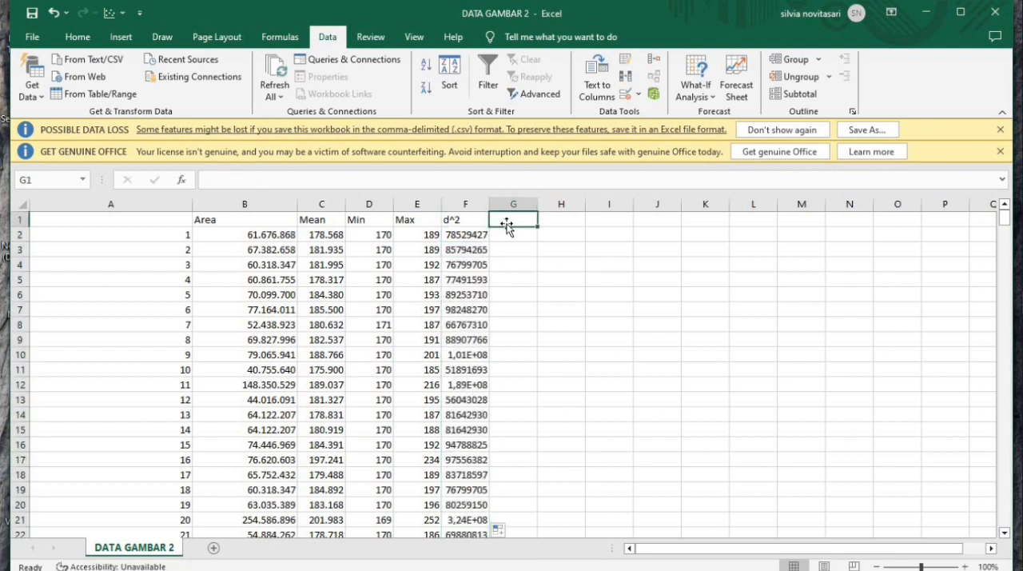
{"action": "type", "text": "d"}
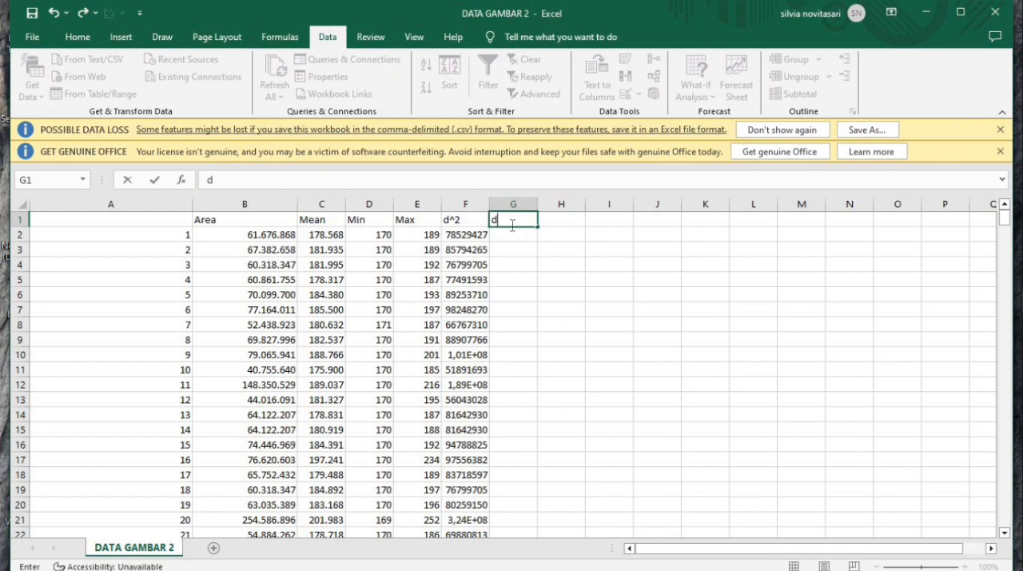
{"action": "left_click", "coordinate": [515, 233]}
{"action": "type", "text": "="}
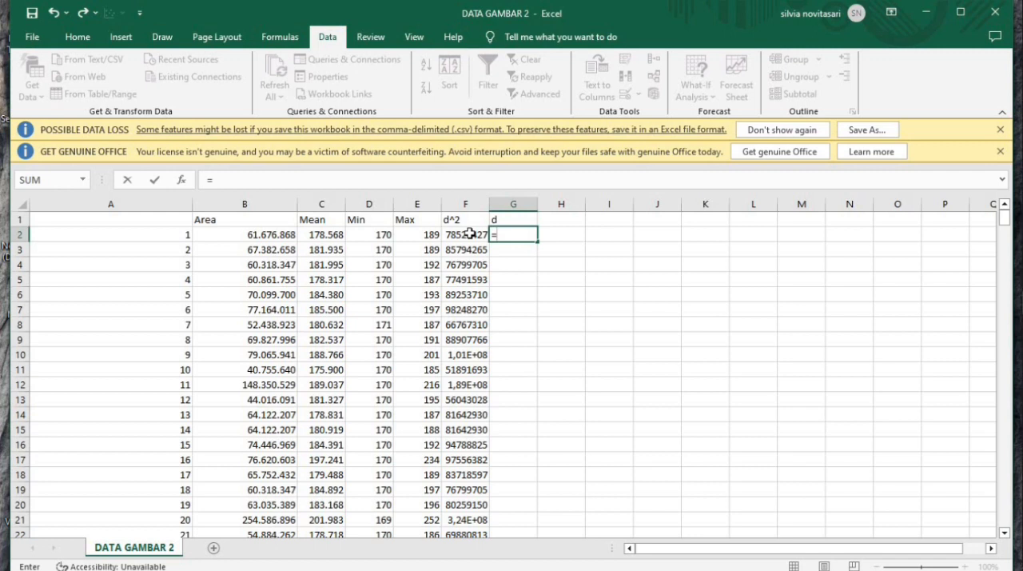
{"action": "type", "text": "SQRT"}
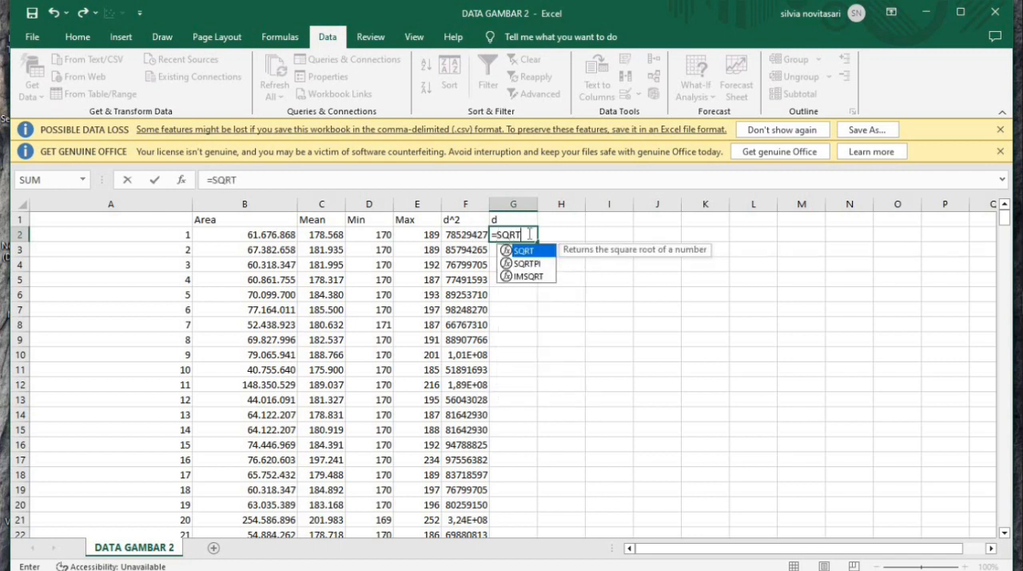
{"action": "type", "text": "("}
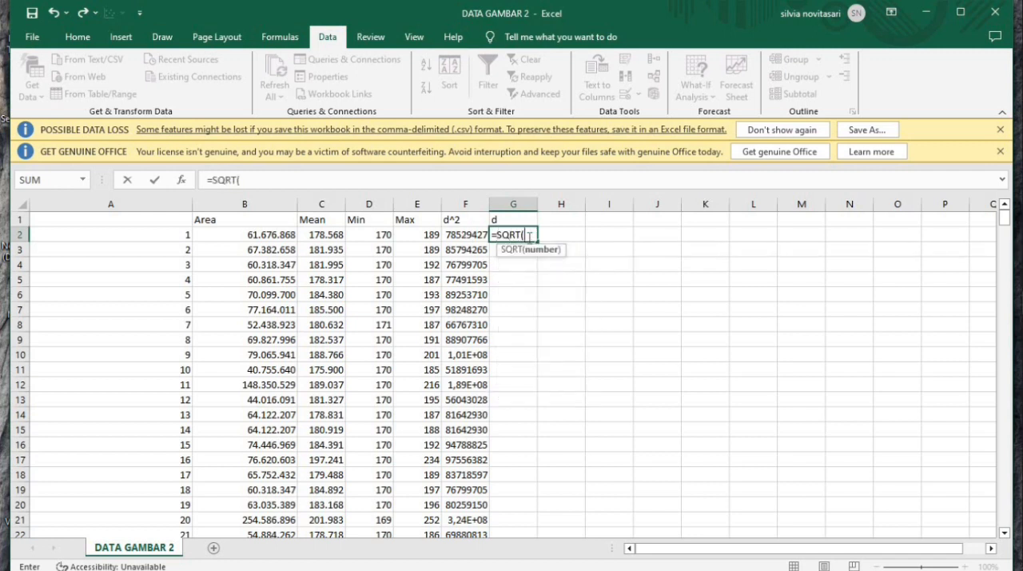
{"action": "left_click", "coordinate": [468, 235]}
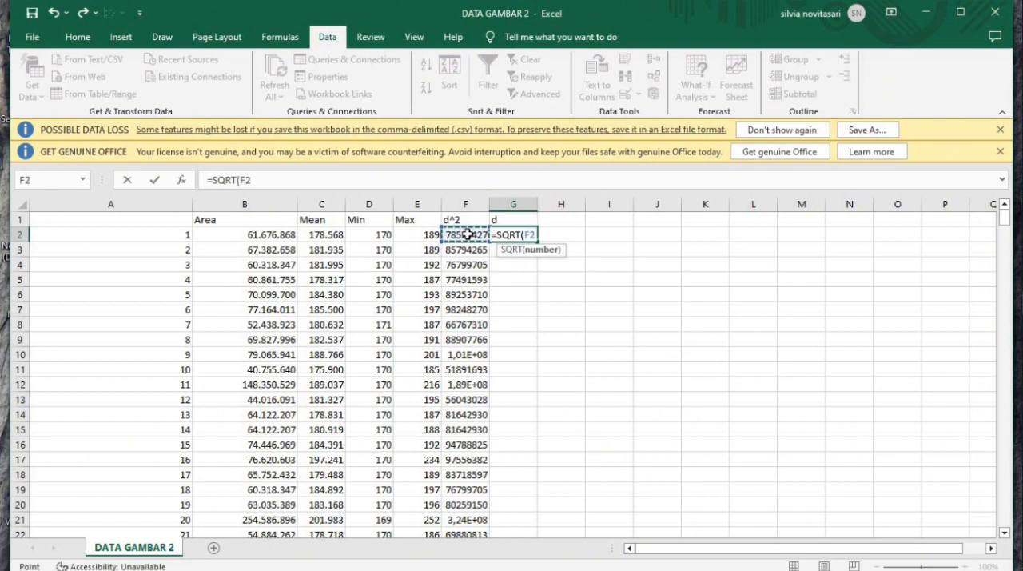
{"action": "type", "text": ")"}
{"action": "key", "text": "Return"}
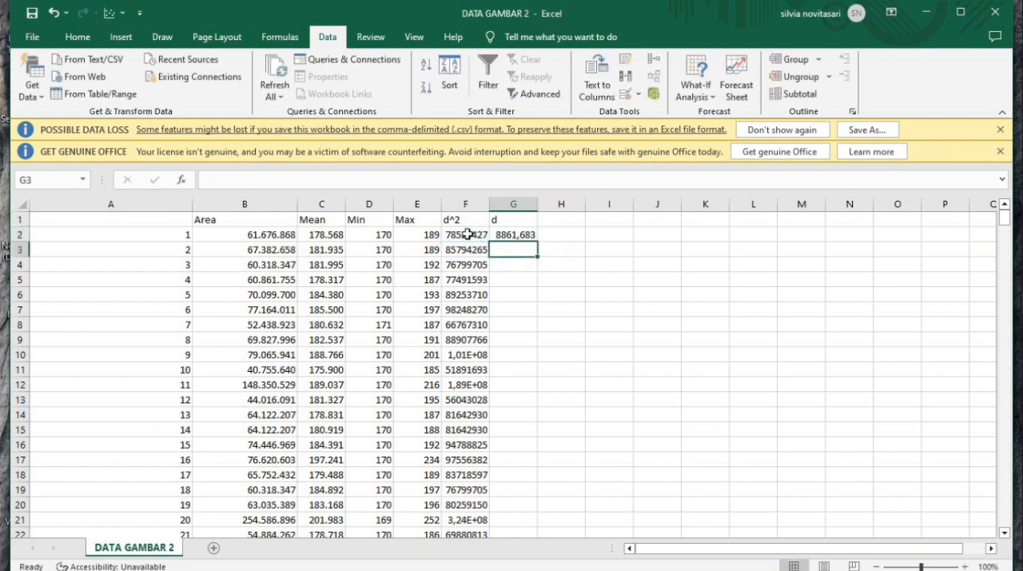
Widen column G and fill the square root formula down for all particles
{"action": "left_click_drag", "start_coordinate": [538, 210], "coordinate": [561, 210]}
{"action": "left_click", "coordinate": [520, 237]}
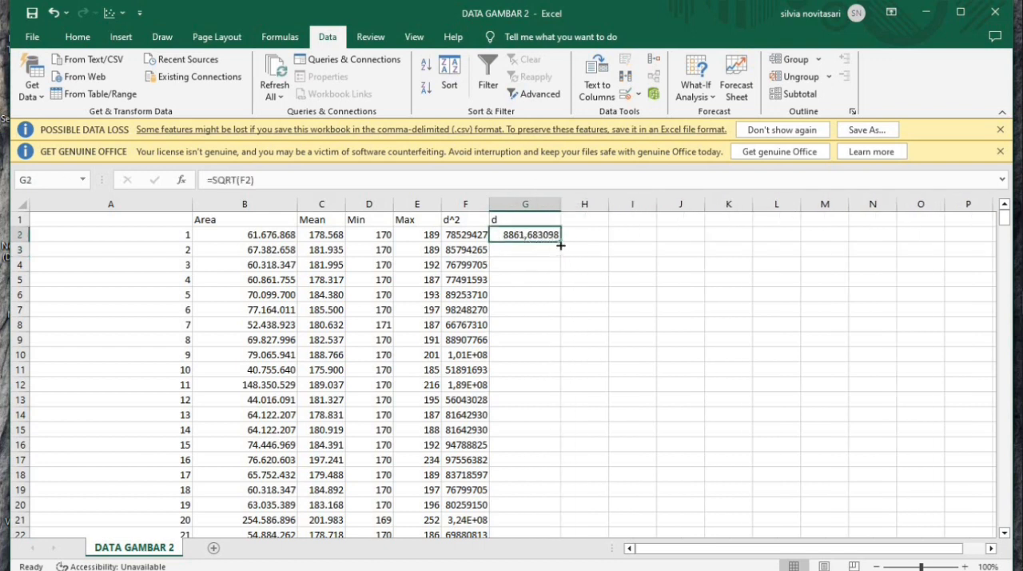
{"action": "double_click", "coordinate": [561, 242]}
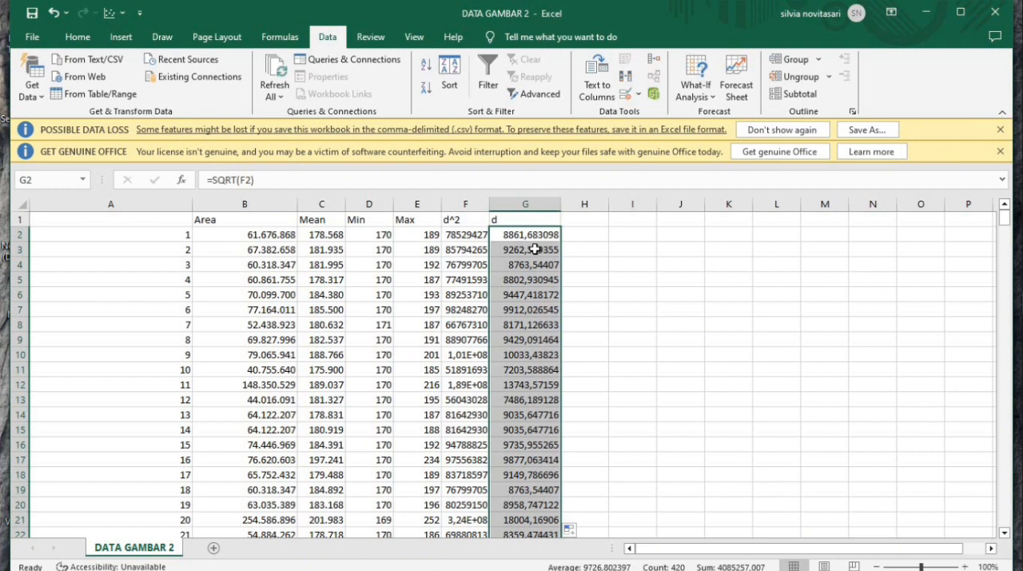
Copy the calculated d values, switch to OriginPro and paste them into column A(X) of Book1 from row 1
{"action": "key", "text": "ctrl+c"}
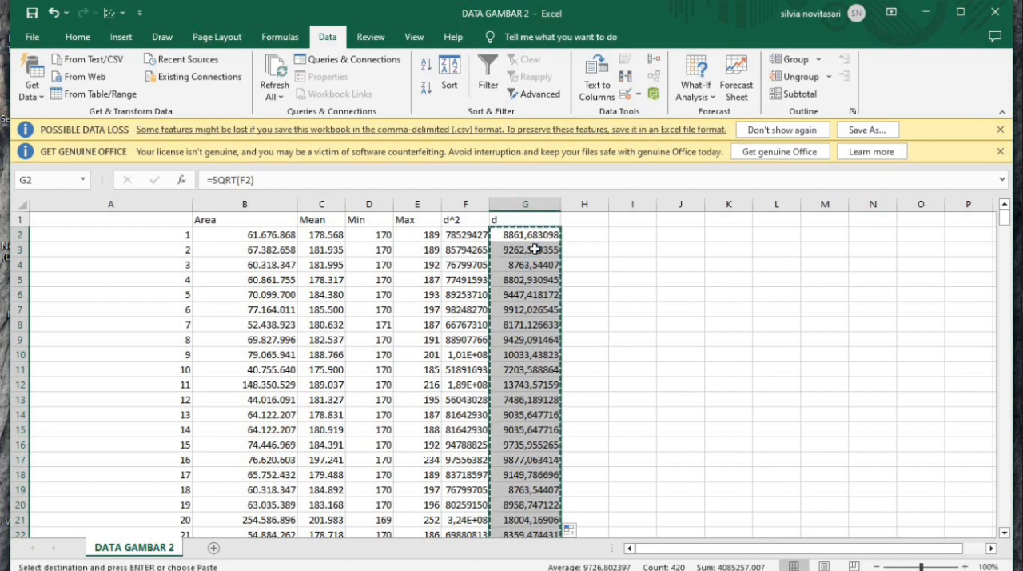
{"action": "mouse_move", "coordinate": [1014, 323]}
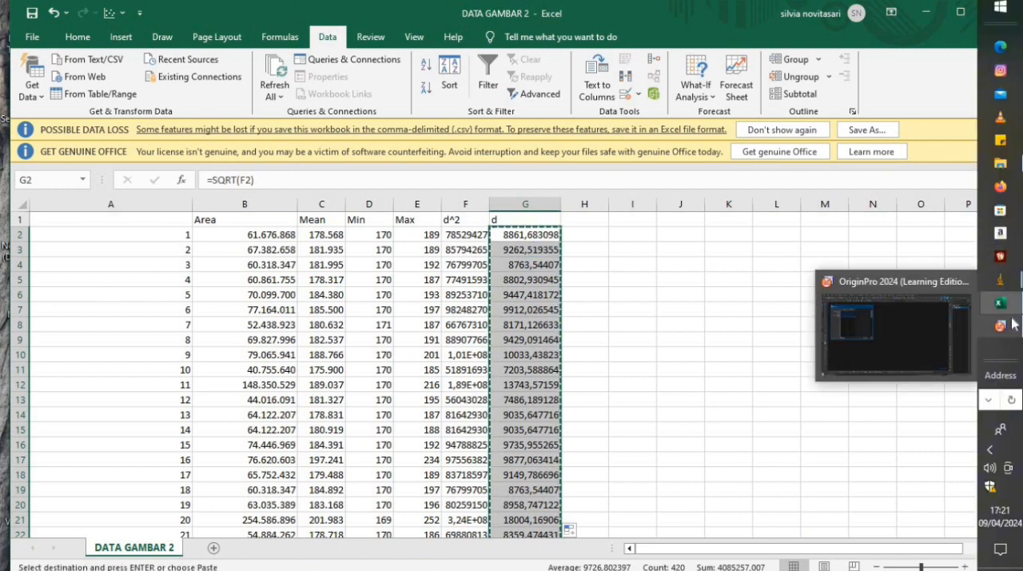
{"action": "left_click", "coordinate": [956, 316]}
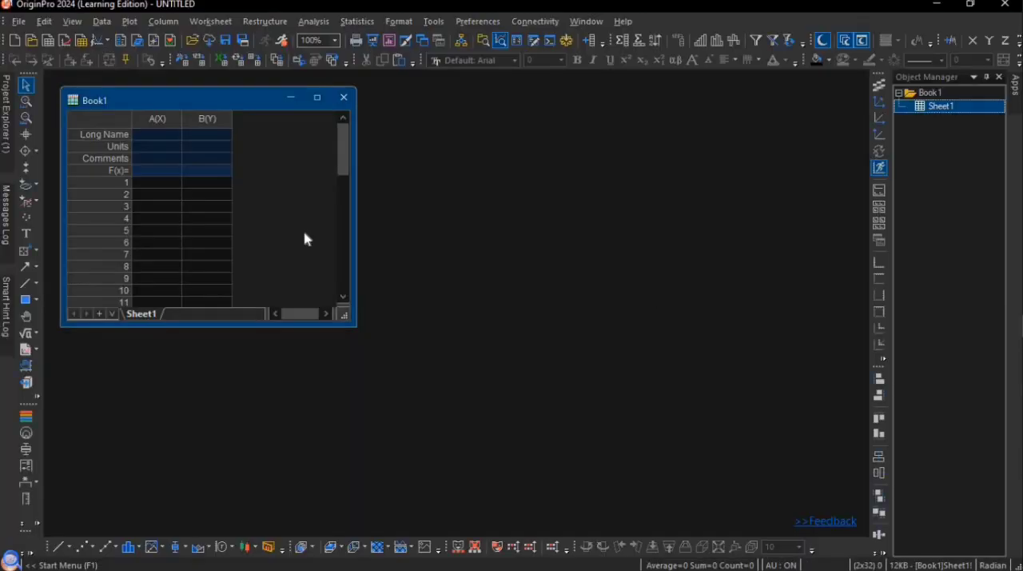
{"action": "left_click", "coordinate": [169, 184]}
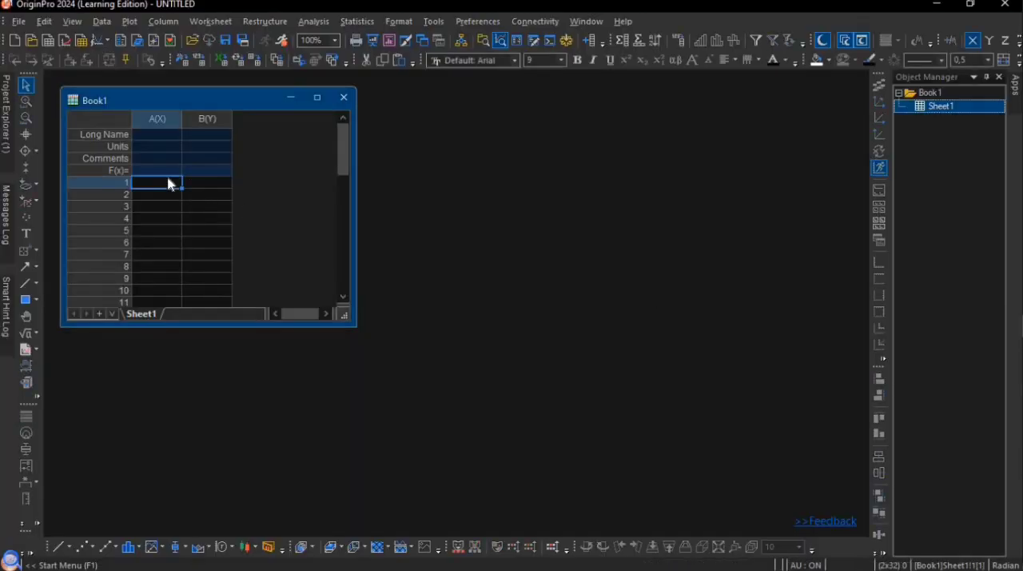
{"action": "left_click", "coordinate": [167, 179]}
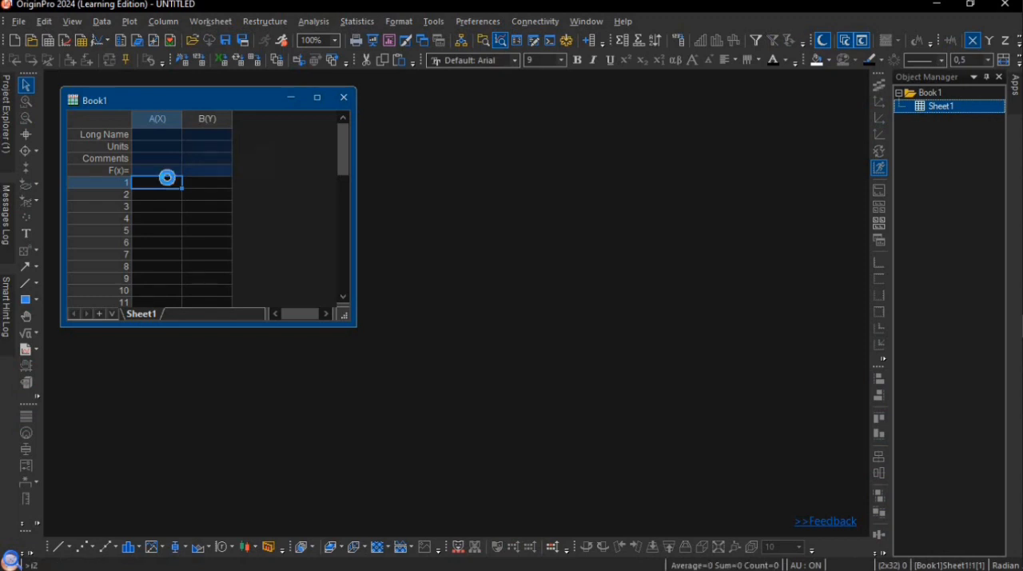
{"action": "key", "text": "ctrl+v"}
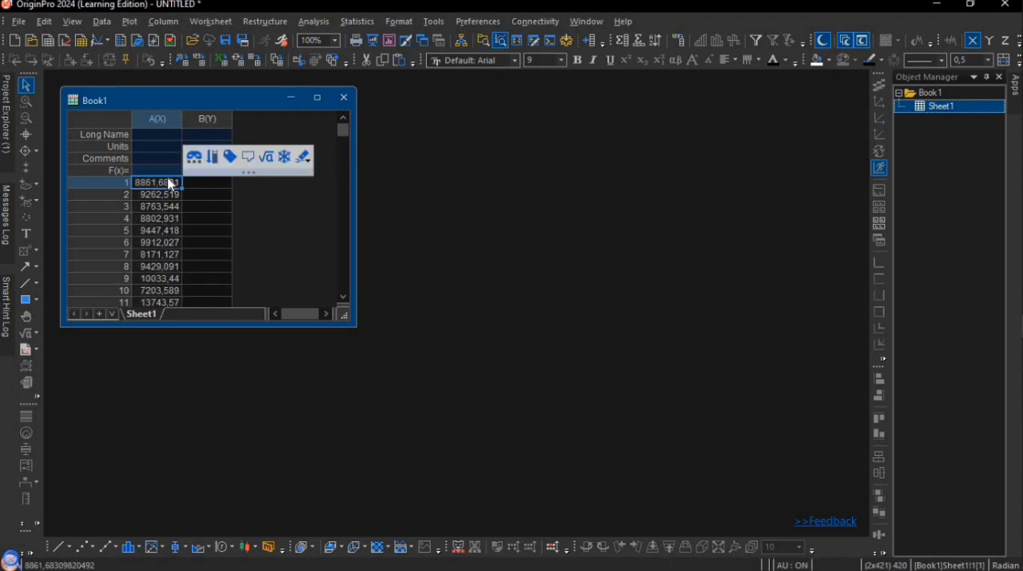
Plot column A(X) of Book1 as a statistical Histogram
{"action": "left_click", "coordinate": [158, 120]}
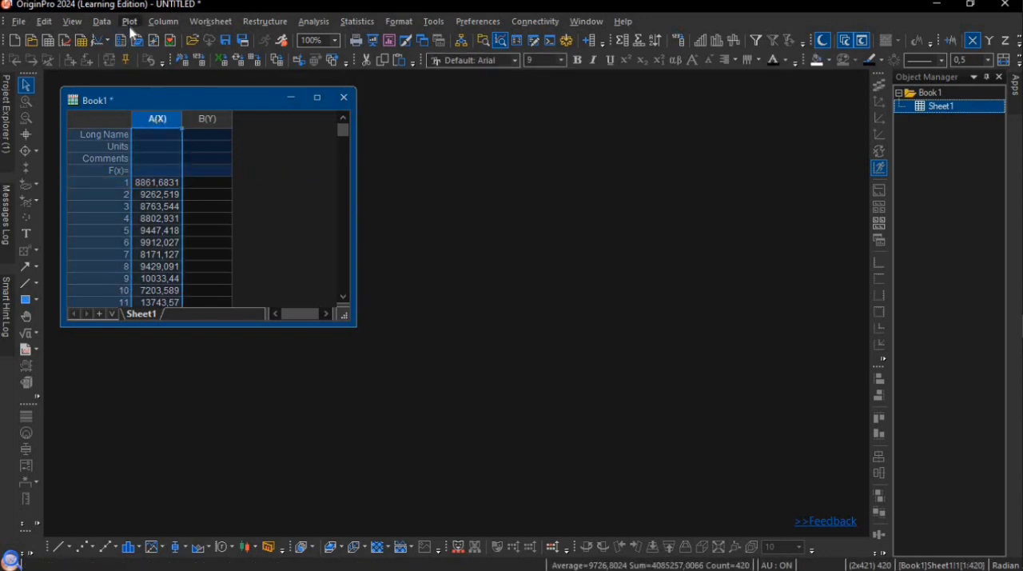
{"action": "left_click", "coordinate": [131, 26]}
{"action": "mouse_move", "coordinate": [175, 151]}
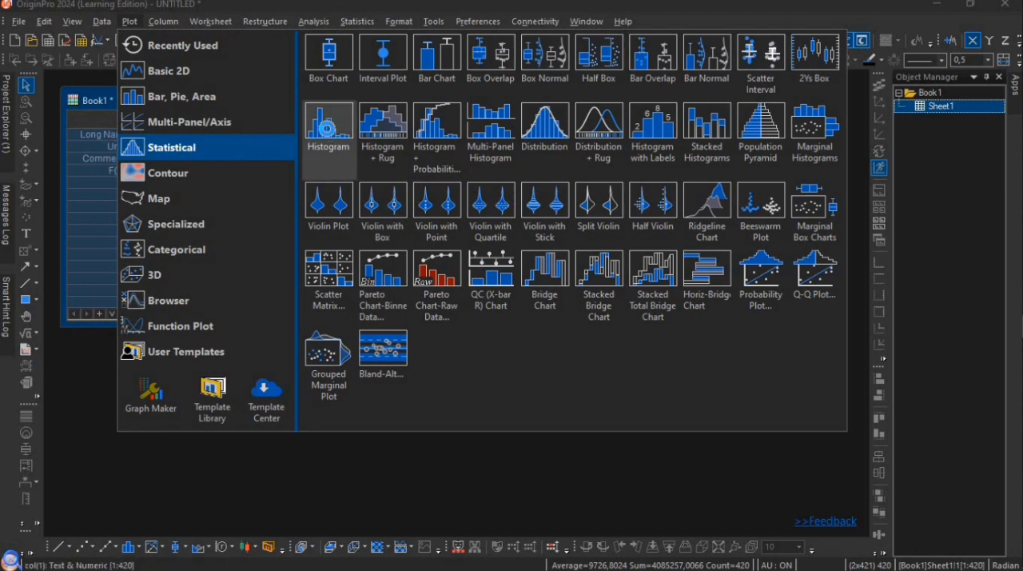
{"action": "left_click", "coordinate": [330, 135]}
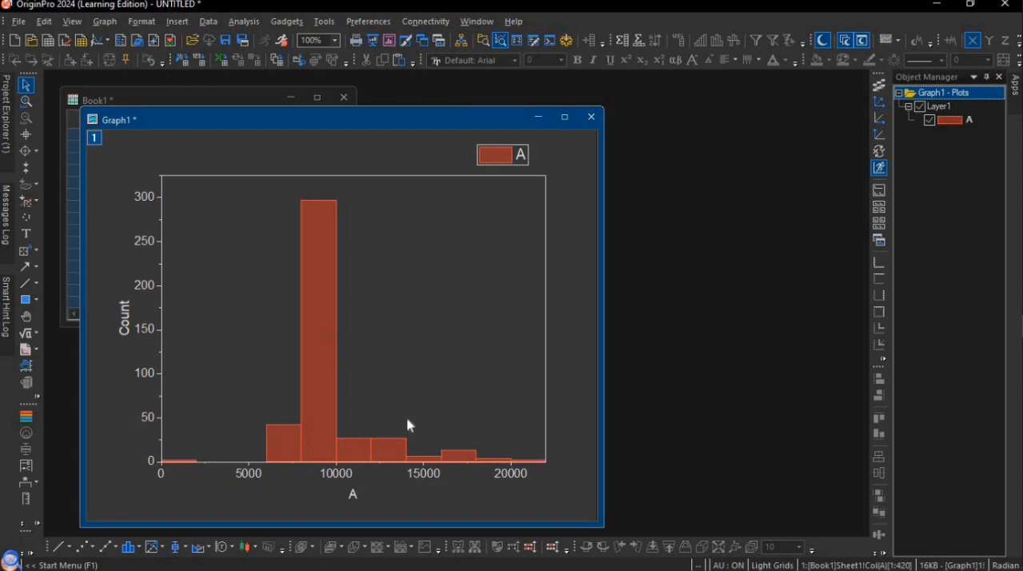
Change the histogram's x-axis title to "diameter"
{"action": "double_click", "coordinate": [357, 497]}
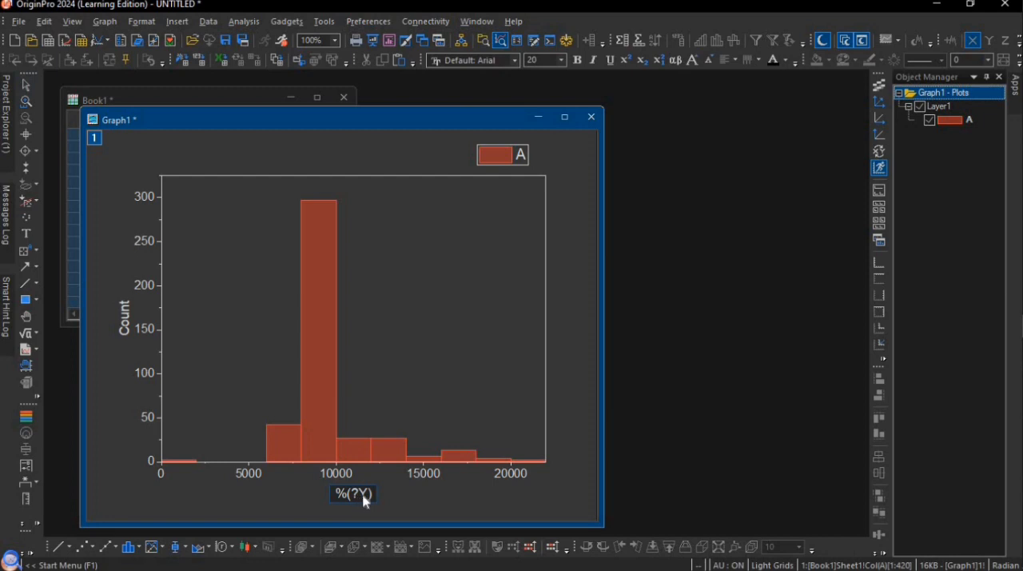
{"action": "left_click_drag", "start_coordinate": [373, 492], "coordinate": [336, 506]}
{"action": "type", "text": "diameter"}
{"action": "left_click", "coordinate": [121, 326]}
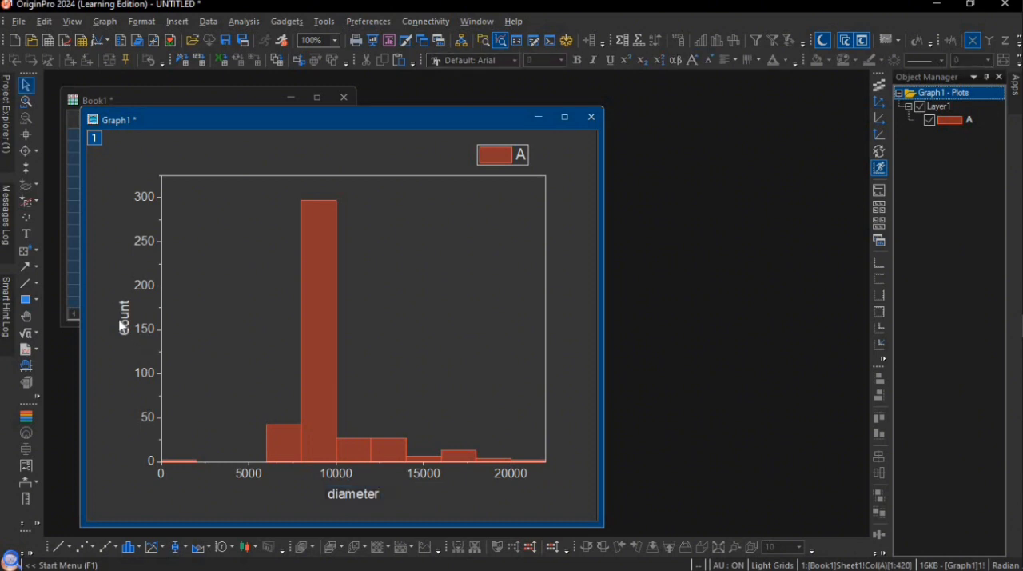
Change the histogram's y-axis title to "Frekuensi"
{"action": "left_click", "coordinate": [122, 312]}
{"action": "mouse_move", "coordinate": [121, 311]}
{"action": "left_mouse_down"}
{"action": "mouse_move", "coordinate": [132, 331]}
{"action": "mouse_move", "coordinate": [116, 330]}
{"action": "left_mouse_up"}
{"action": "double_click", "coordinate": [125, 321]}
{"action": "key", "text": "BackSpace"}
{"action": "type", "text": "FEreku"}
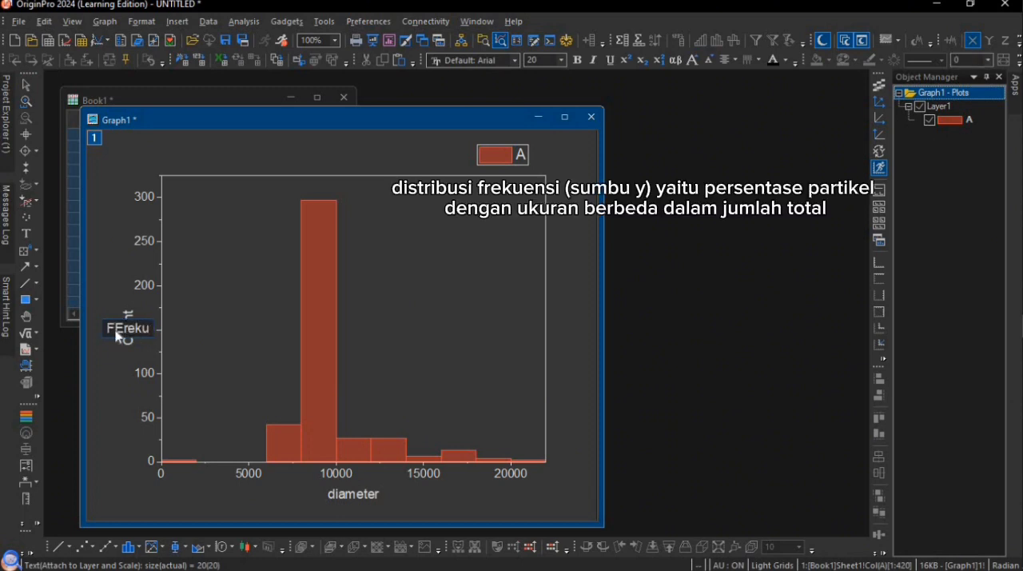
{"action": "key", "text": "BackSpace"}
{"action": "key", "text": "BackSpace"}
{"action": "key", "text": "BackSpace"}
{"action": "key", "text": "BackSpace"}
{"action": "key", "text": "BackSpace"}
{"action": "type", "text": "rek"}
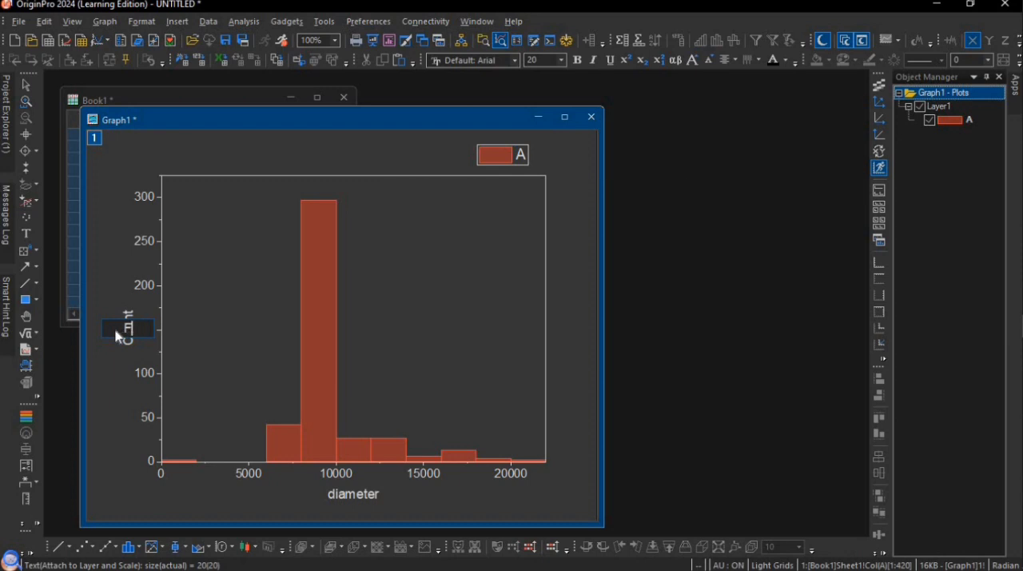
{"action": "type", "text": "uensi"}
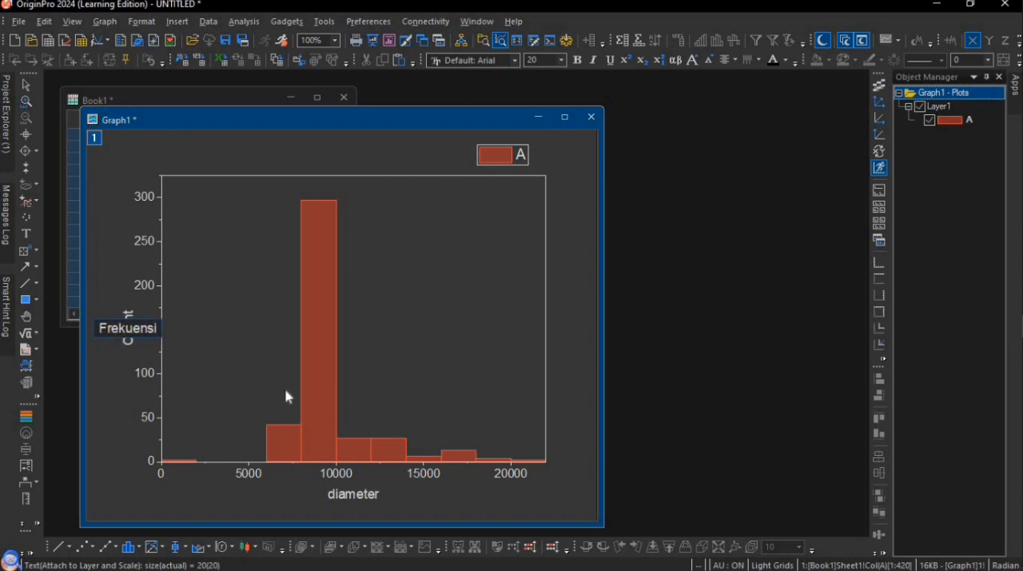
{"action": "left_click", "coordinate": [288, 396]}
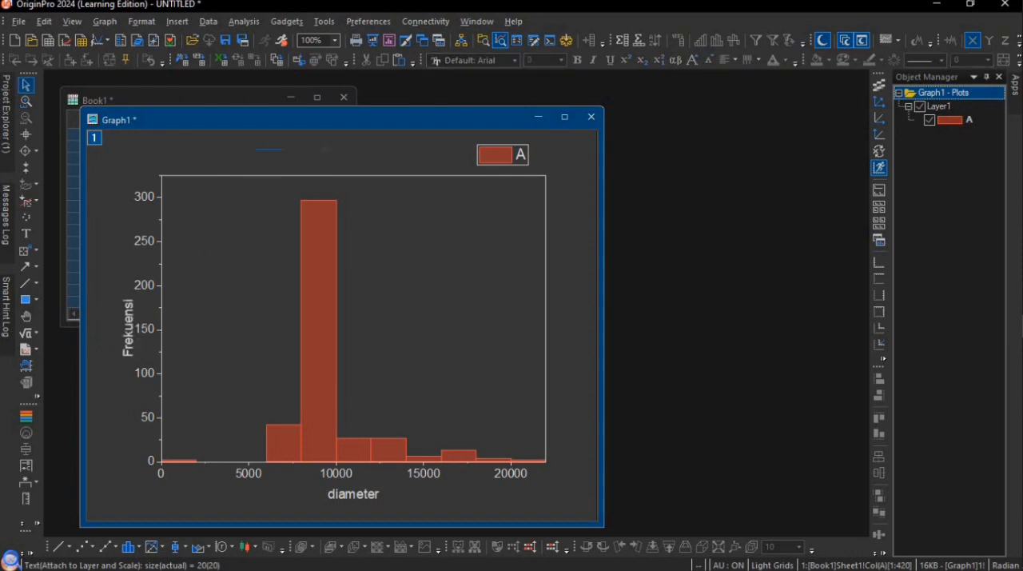
Open the bin worksheet belonging to the histogram's data plot
{"action": "left_click", "coordinate": [320, 235]}
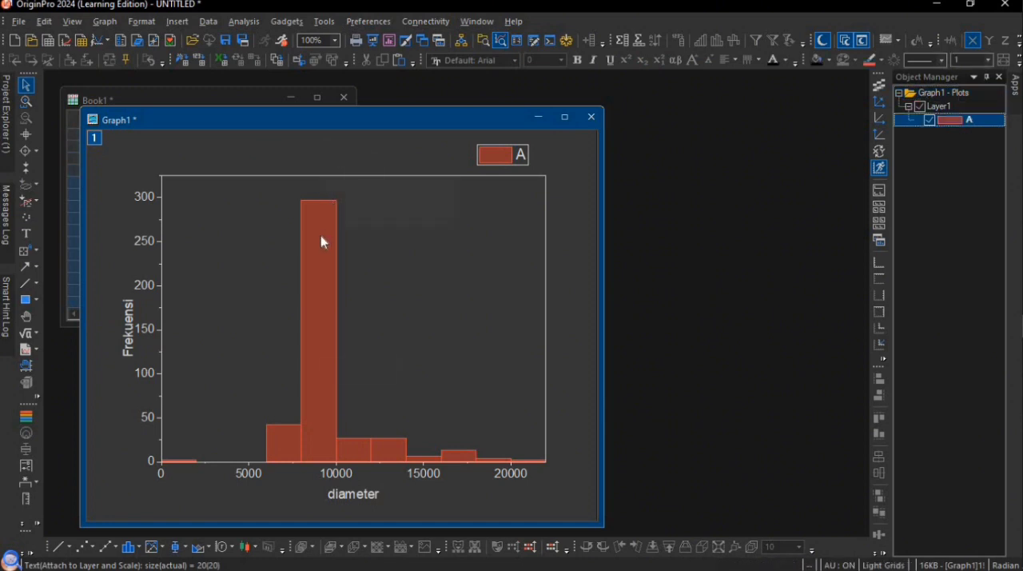
{"action": "right_click", "coordinate": [320, 241]}
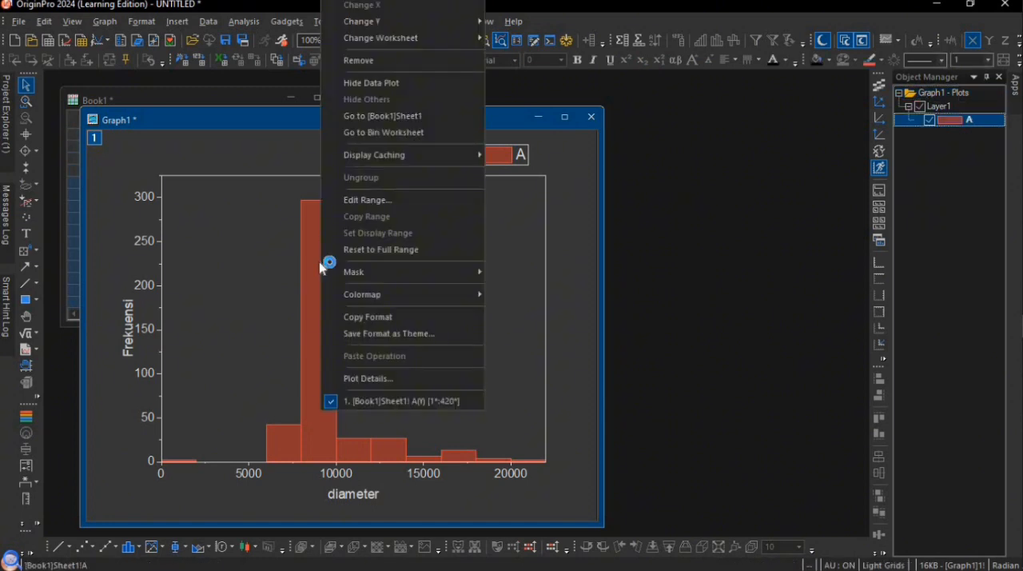
{"action": "left_click", "coordinate": [375, 134]}
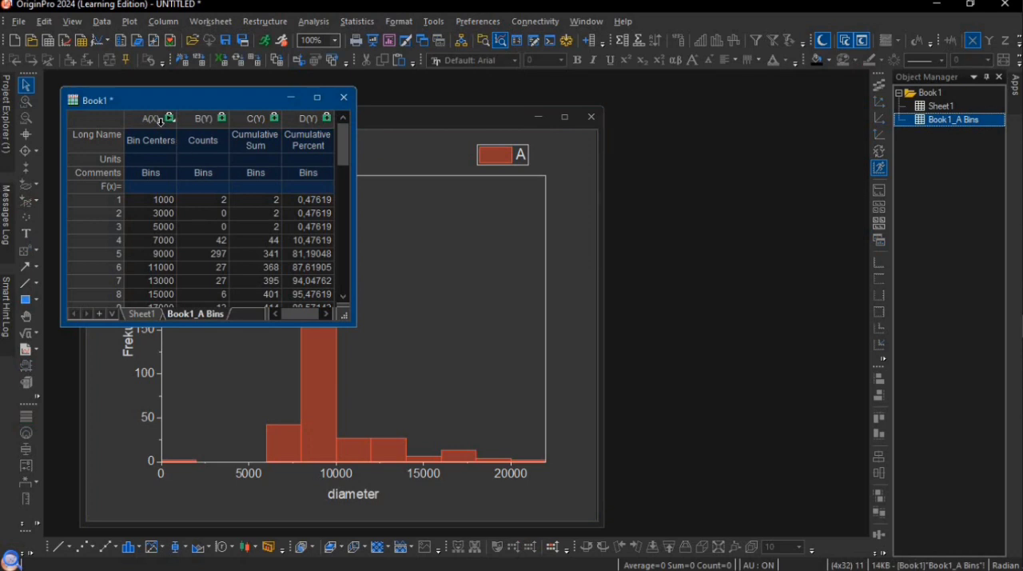
Plot the Bin Centers and Counts columns of the bin worksheet as a Column graph and maximize the graph window
{"action": "left_click_drag", "start_coordinate": [160, 123], "coordinate": [207, 120]}
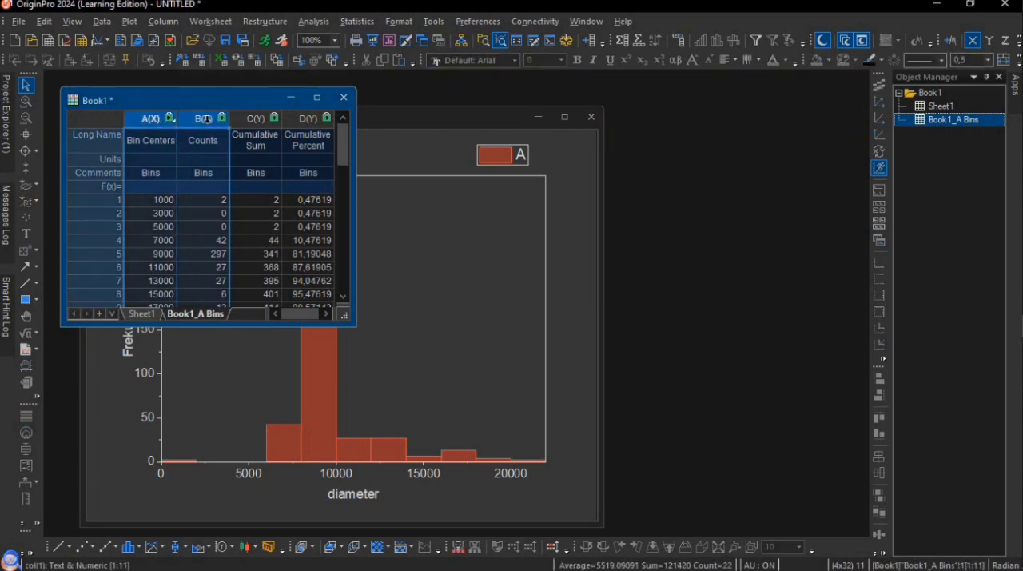
{"action": "left_click", "coordinate": [128, 22]}
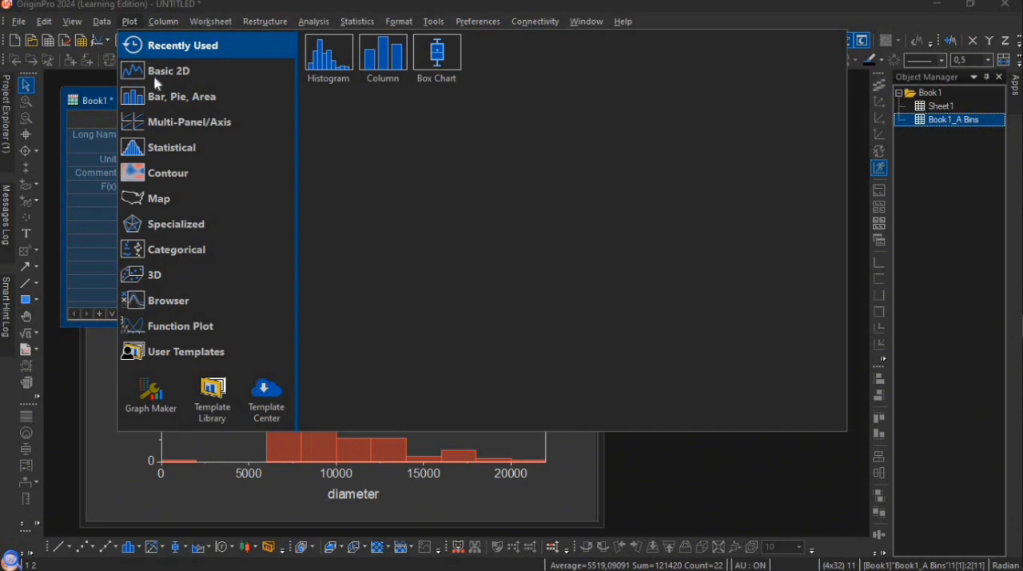
{"action": "mouse_move", "coordinate": [170, 101]}
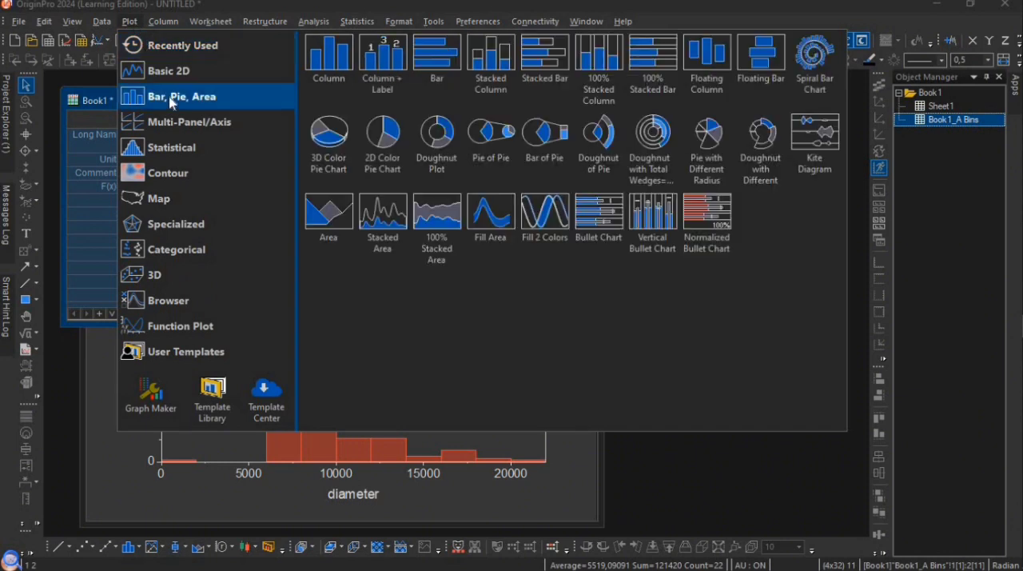
{"action": "left_click", "coordinate": [326, 77]}
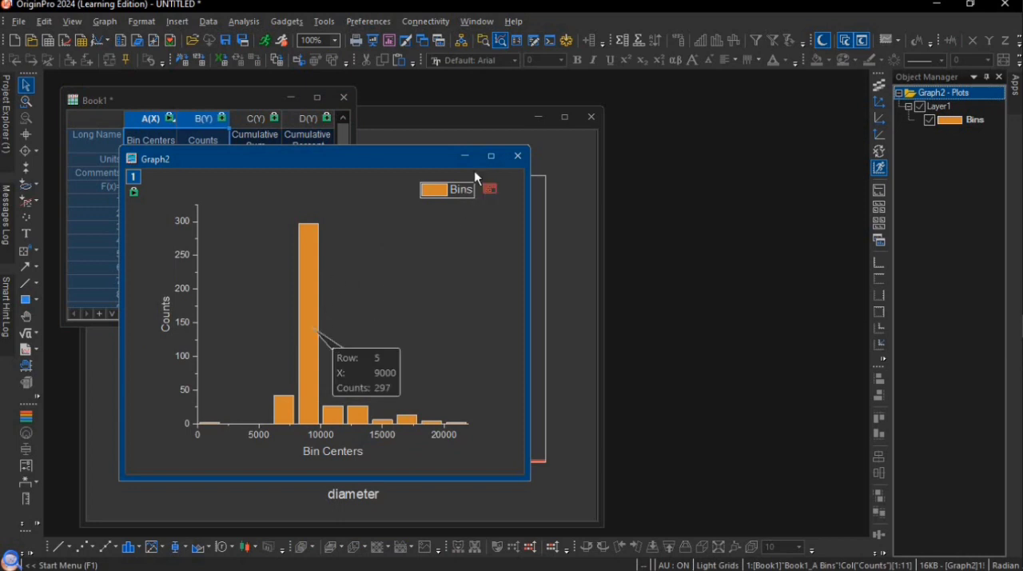
{"action": "left_click", "coordinate": [490, 157]}
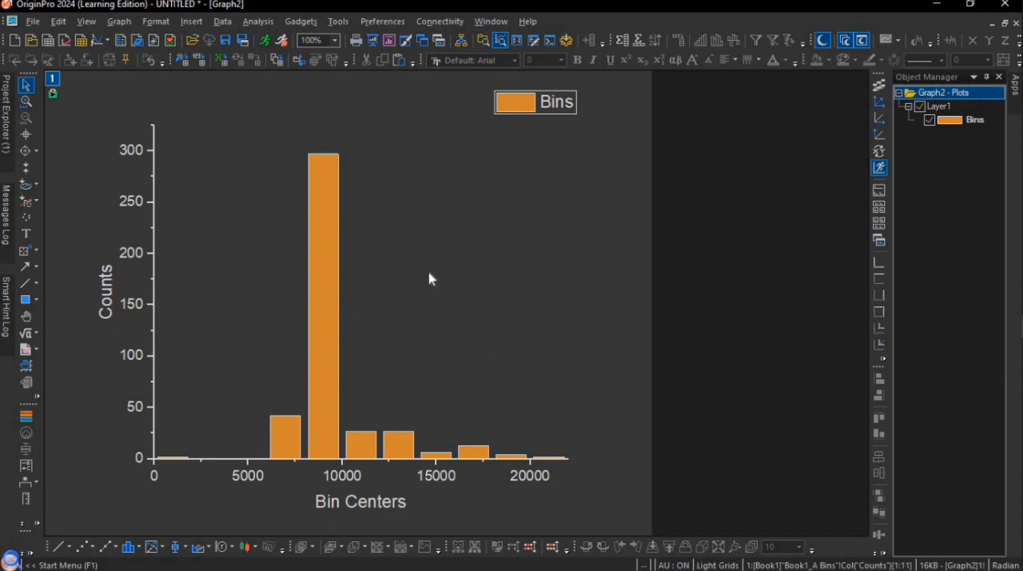
Set up a nonlinear curve fit of the column graph using the LogNormal function from the Peak Functions category
{"action": "mouse_move", "coordinate": [317, 240]}
{"action": "left_click", "coordinate": [254, 24]}
{"action": "mouse_move", "coordinate": [320, 88]}
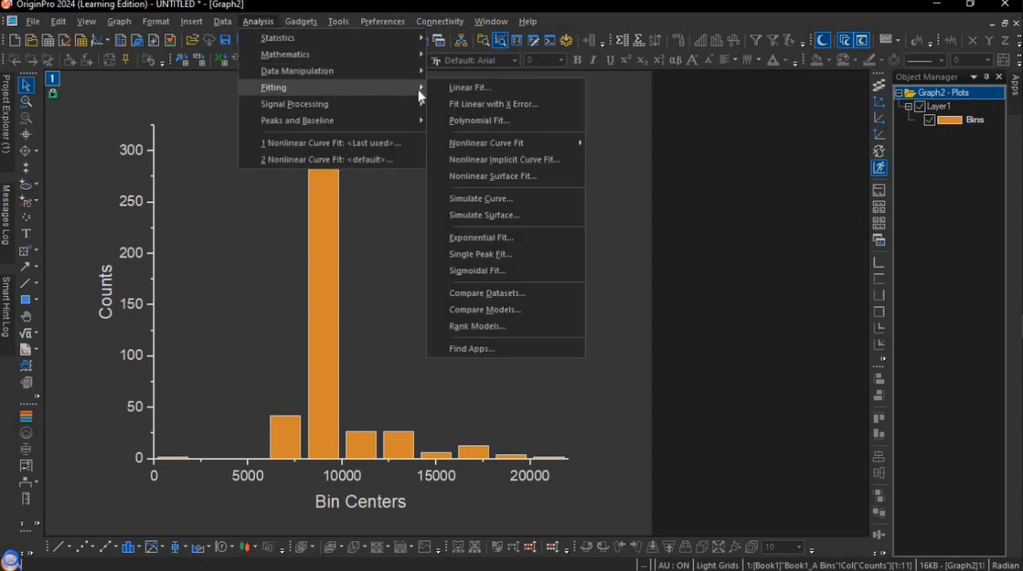
{"action": "mouse_move", "coordinate": [466, 142]}
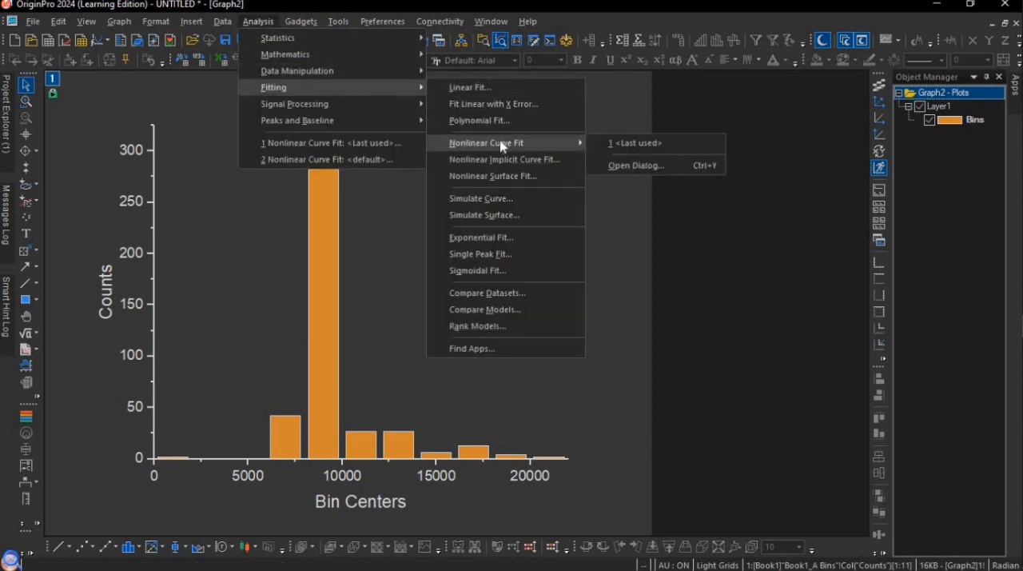
{"action": "left_click", "coordinate": [605, 166]}
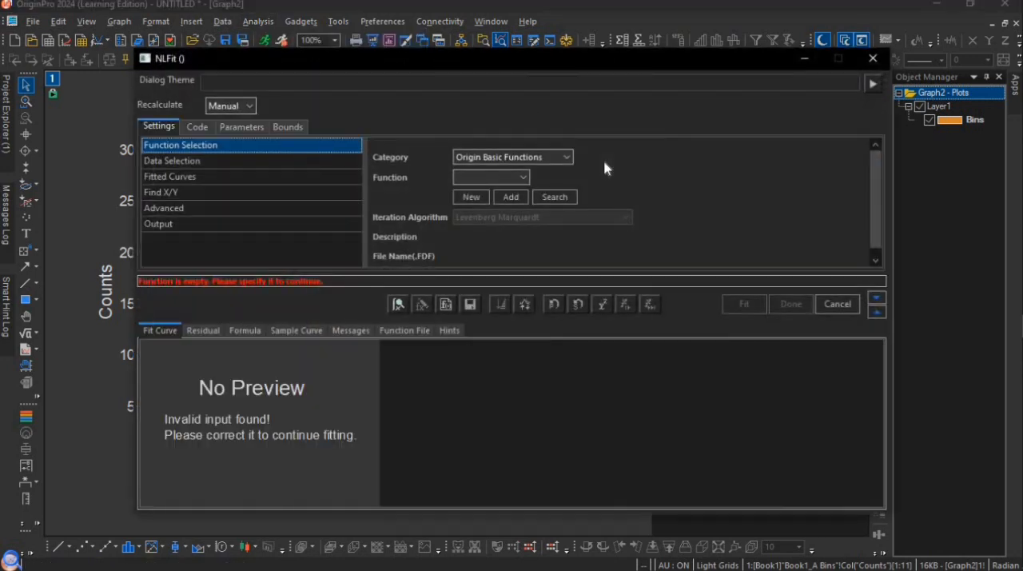
{"action": "left_click", "coordinate": [538, 159]}
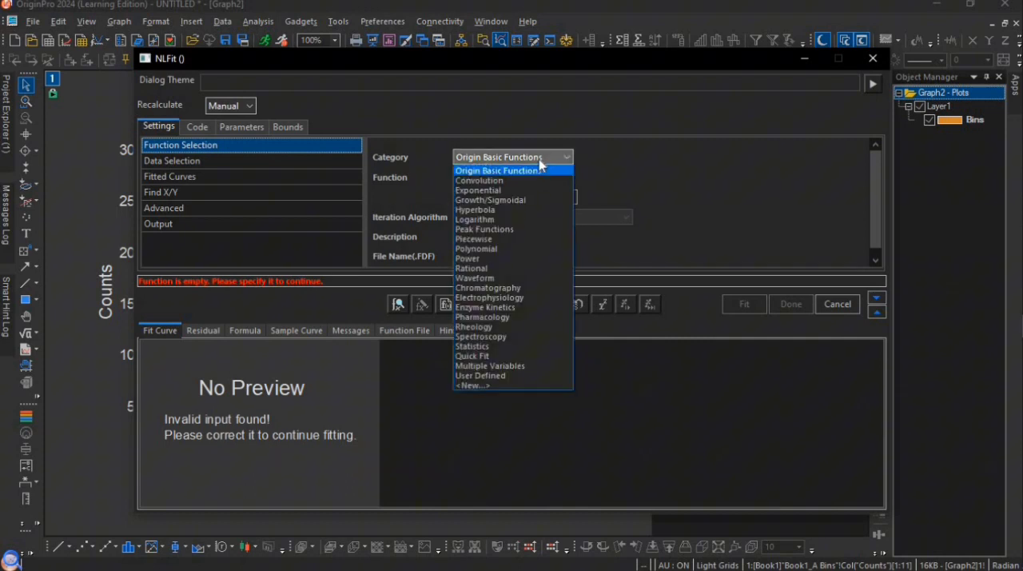
{"action": "left_click", "coordinate": [500, 230]}
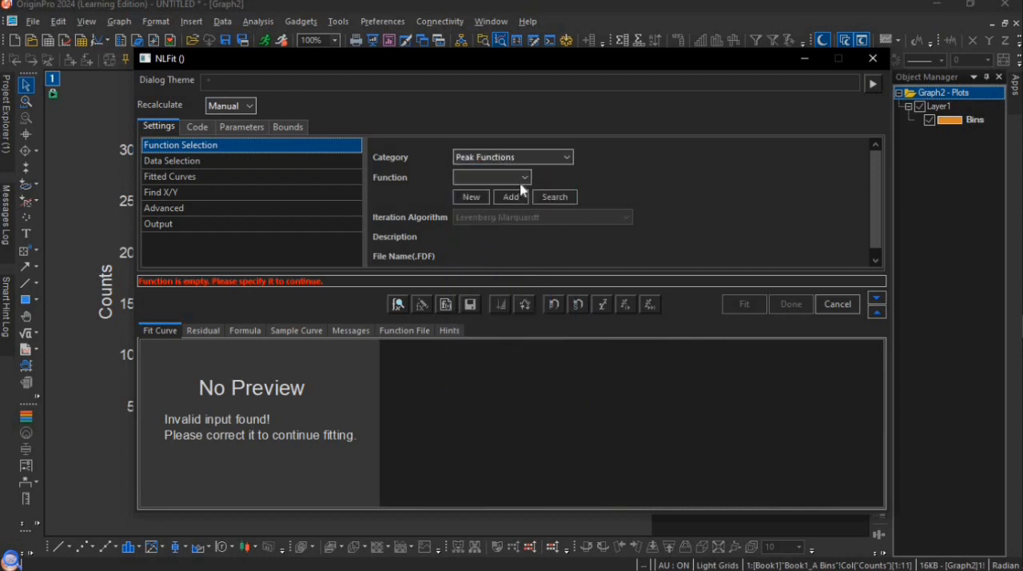
{"action": "left_click", "coordinate": [523, 179]}
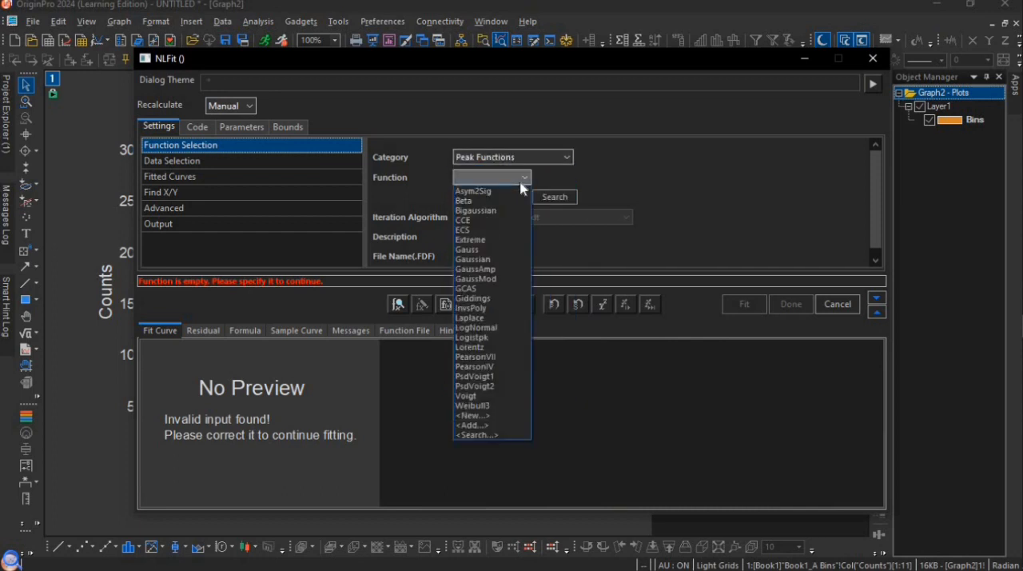
{"action": "left_click", "coordinate": [480, 327]}
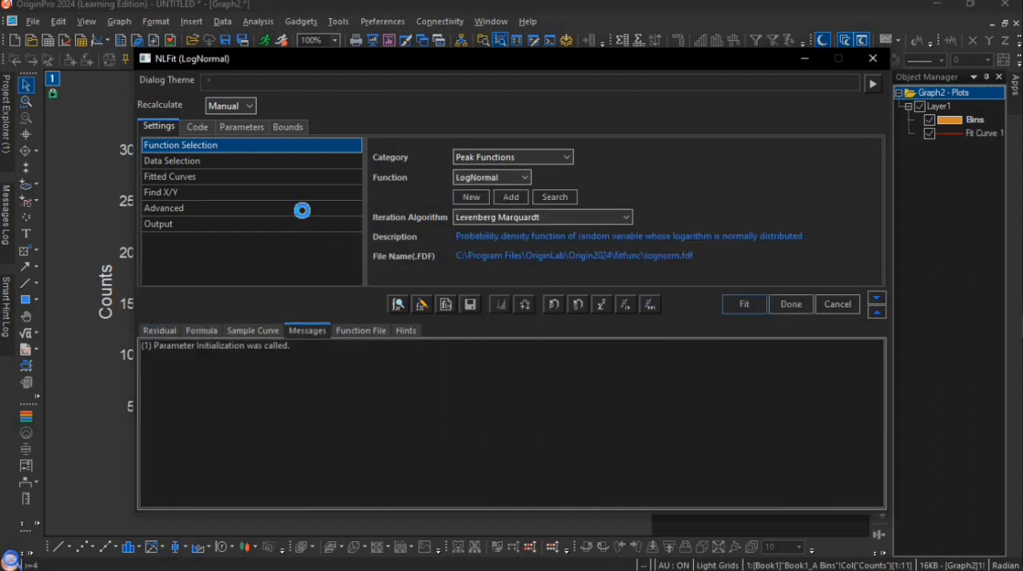
Review the Fit Statistics quantities in the advanced fit settings, and run the LogNormal fit through to its report sheet
{"action": "left_click", "coordinate": [302, 209]}
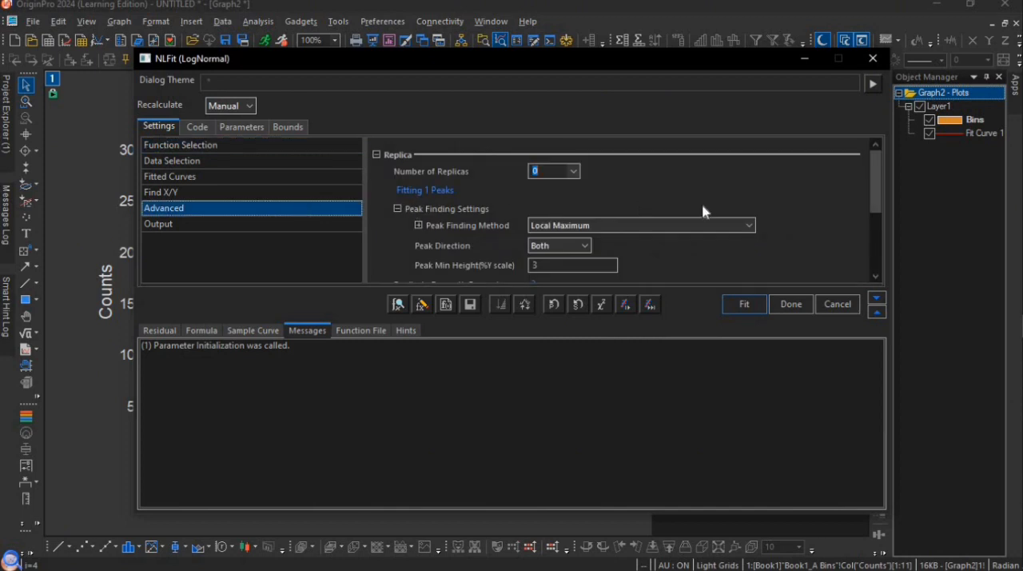
{"action": "scroll", "coordinate": [863, 196], "scroll_direction": "down", "scroll_amount": 4}
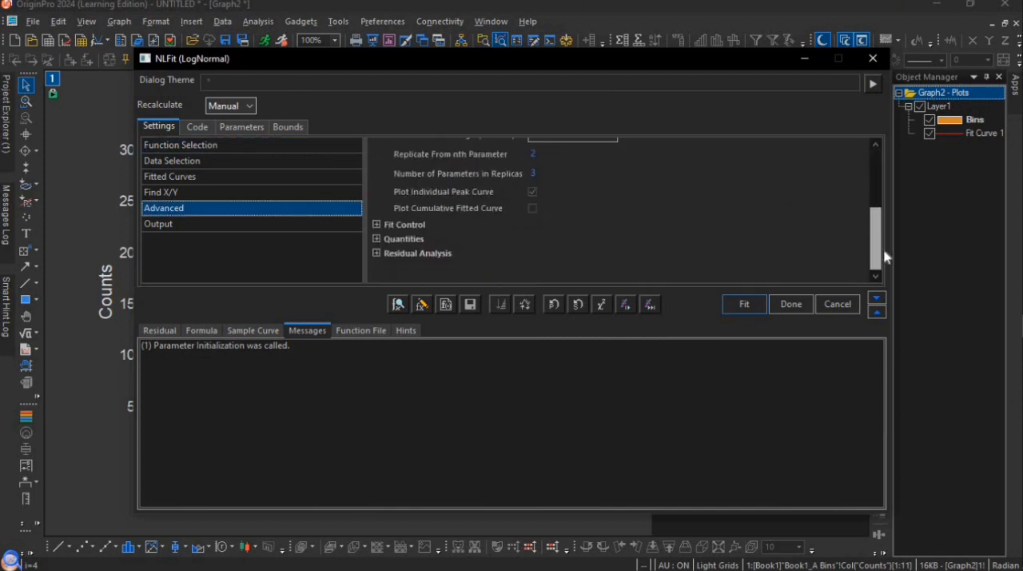
{"action": "left_click", "coordinate": [377, 239]}
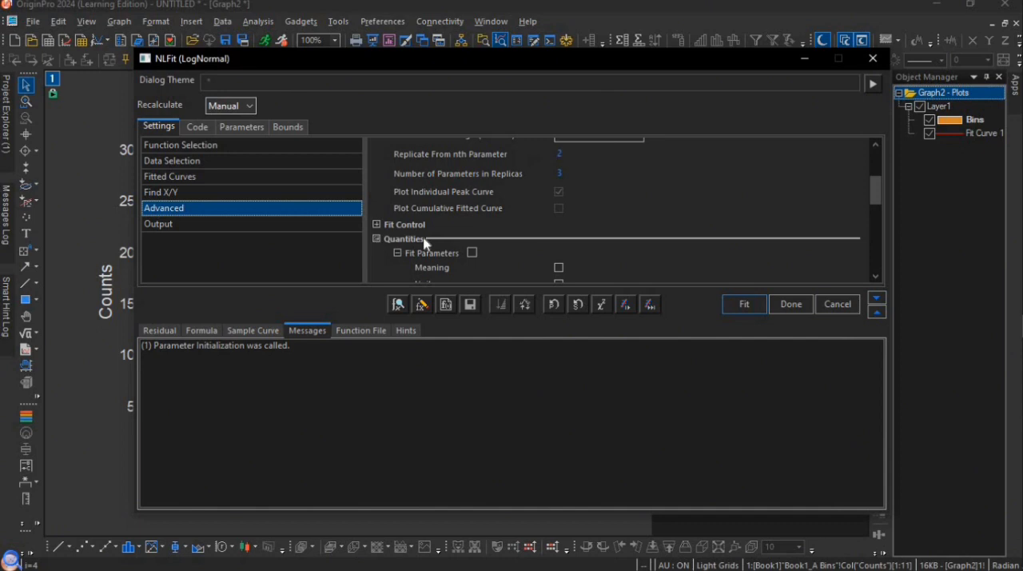
{"action": "scroll", "coordinate": [863, 200], "scroll_direction": "down", "scroll_amount": 5}
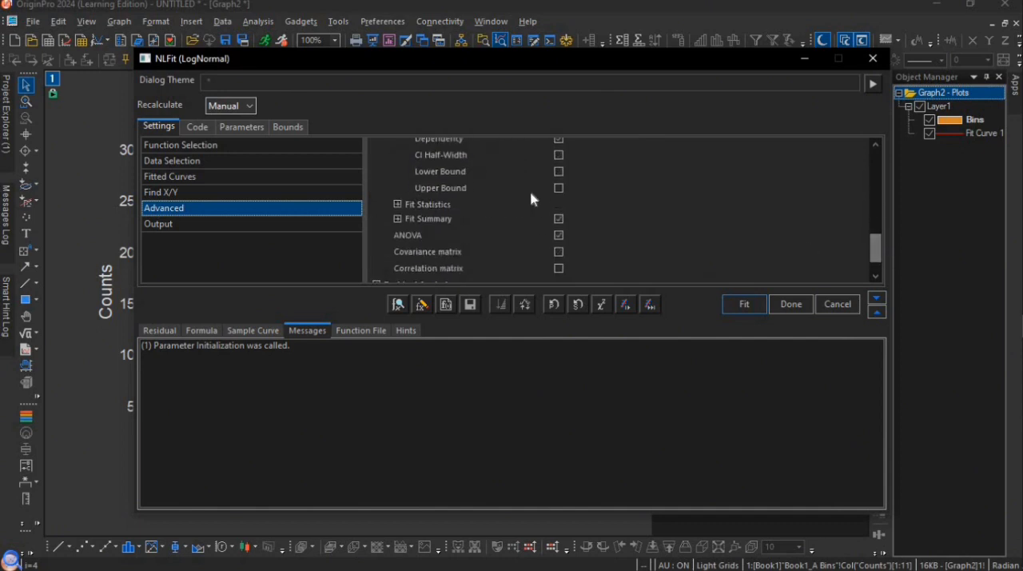
{"action": "left_click", "coordinate": [397, 204]}
{"action": "scroll", "coordinate": [878, 235], "scroll_direction": "down", "scroll_amount": 2}
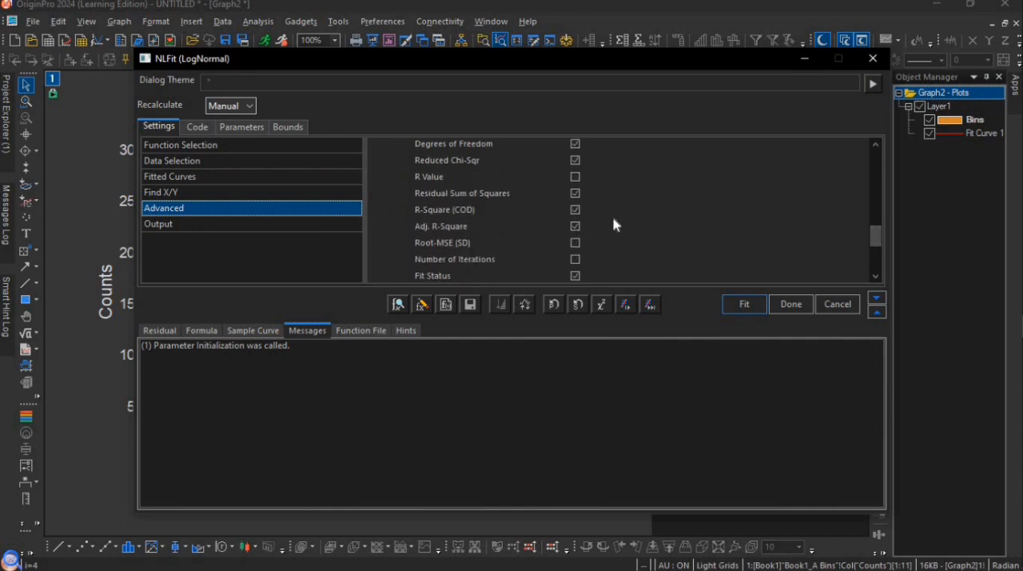
{"action": "left_click", "coordinate": [734, 305]}
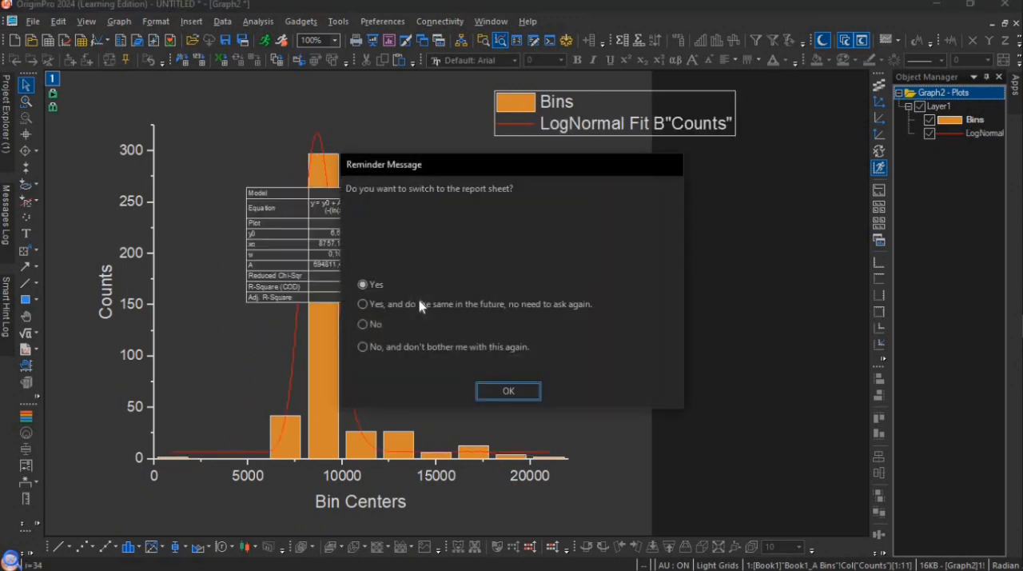
{"action": "left_click", "coordinate": [502, 387]}
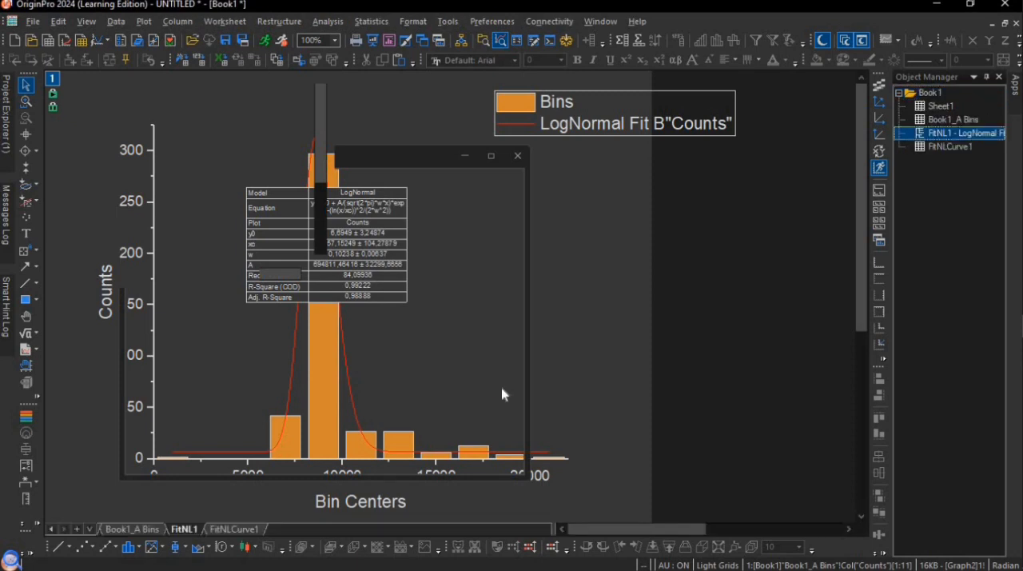